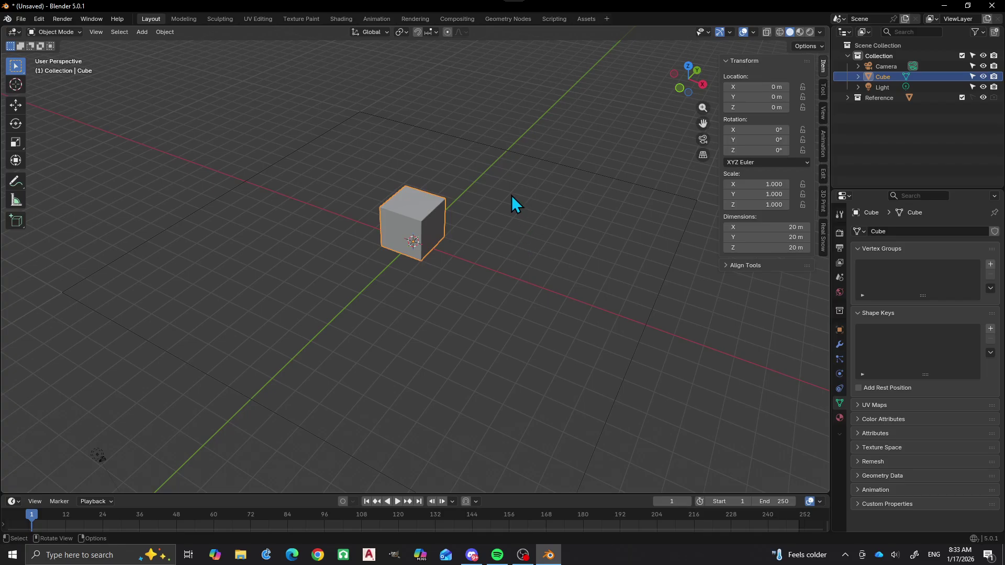
Switch to the Assets workspace and delete the default cube from the scene.
left_click(590, 18)
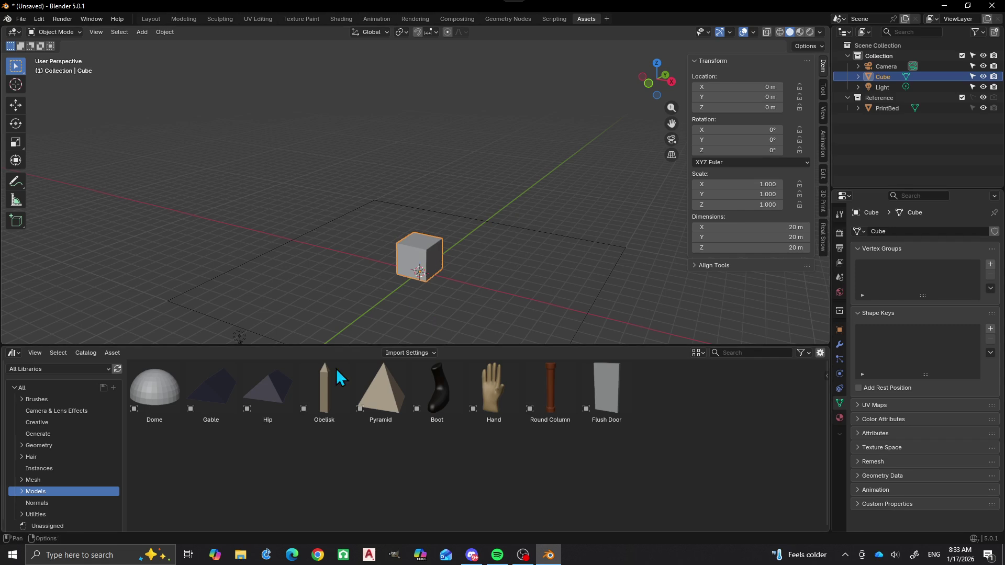
left_click(323, 392)
left_click(403, 361)
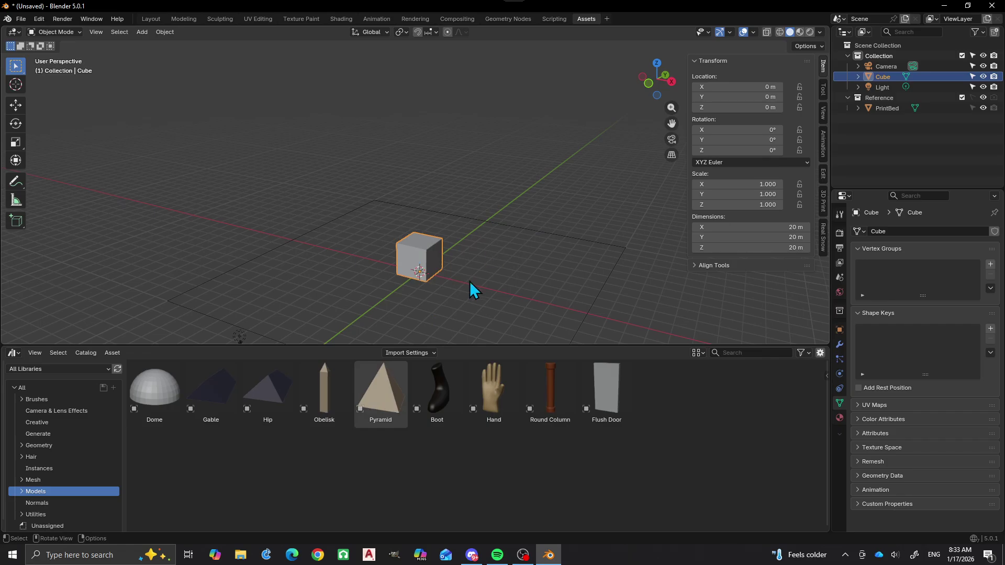
key("x")
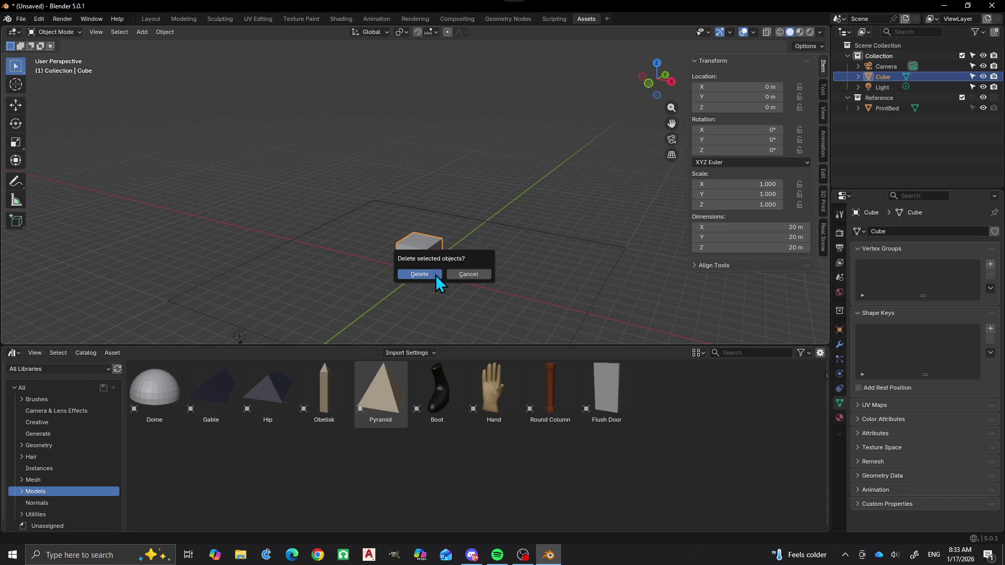
left_click(436, 275)
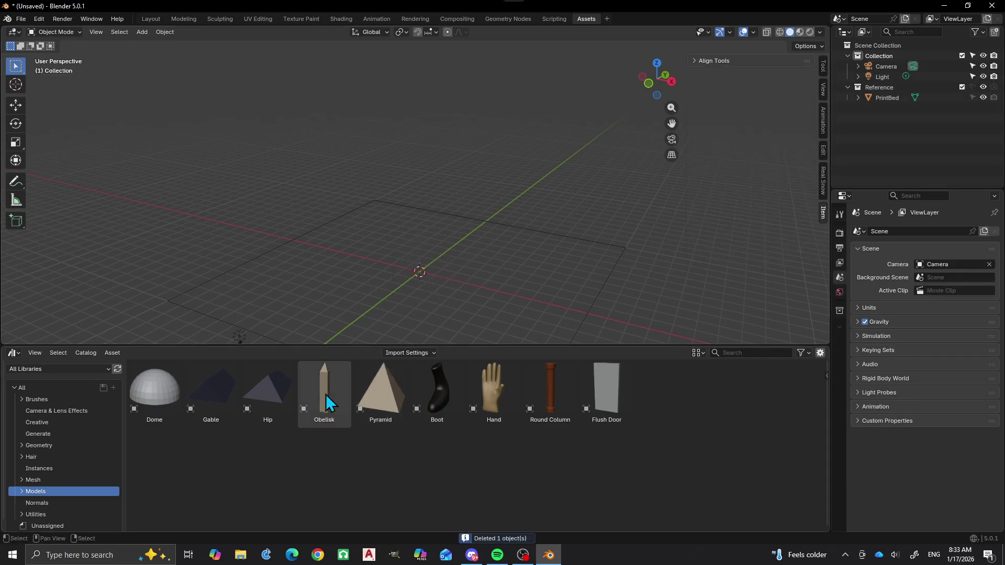
Place the Pyramid asset from the Models catalog on the grid near the world origin.
left_click(384, 393)
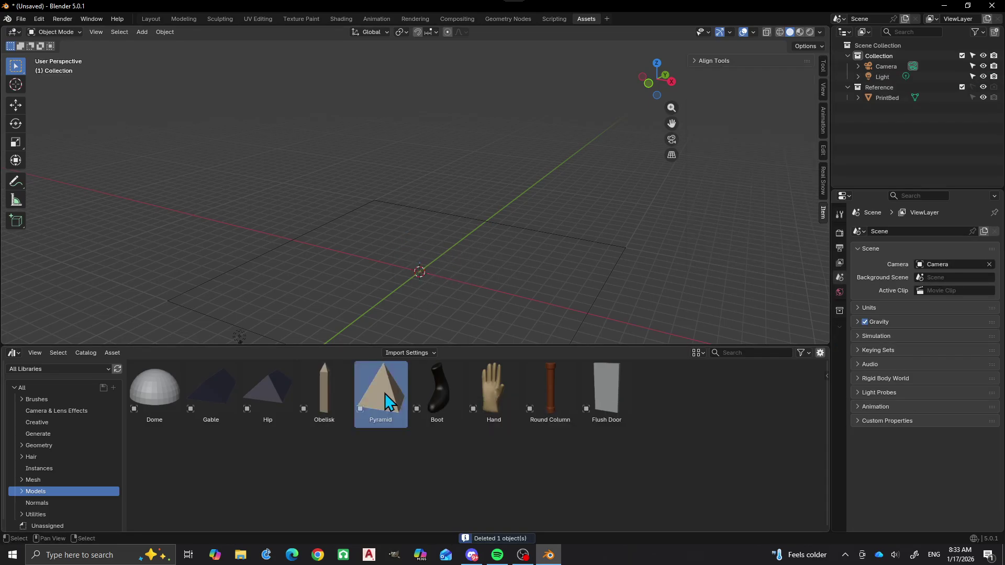
left_click_drag(386, 387, 437, 286)
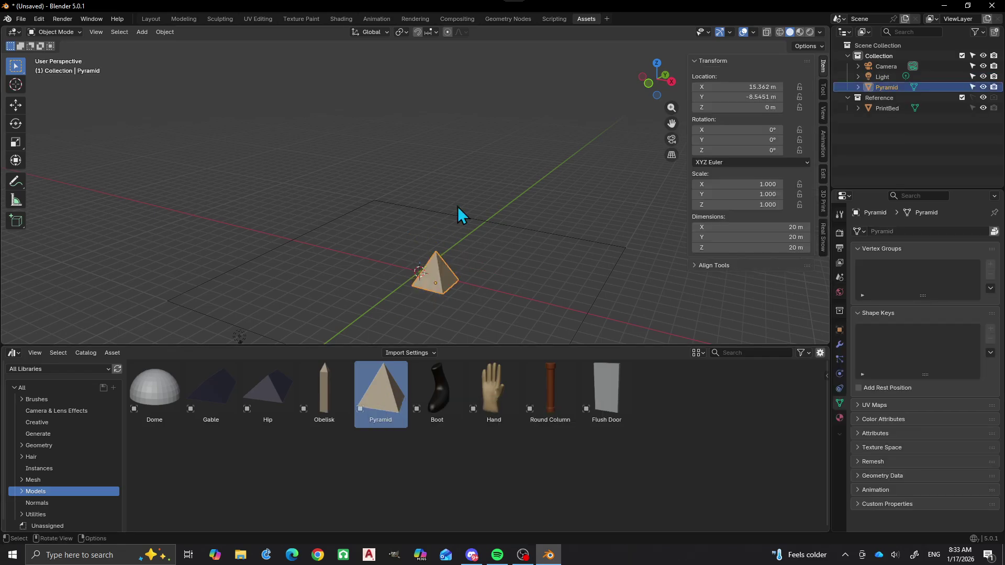
right_click(435, 269)
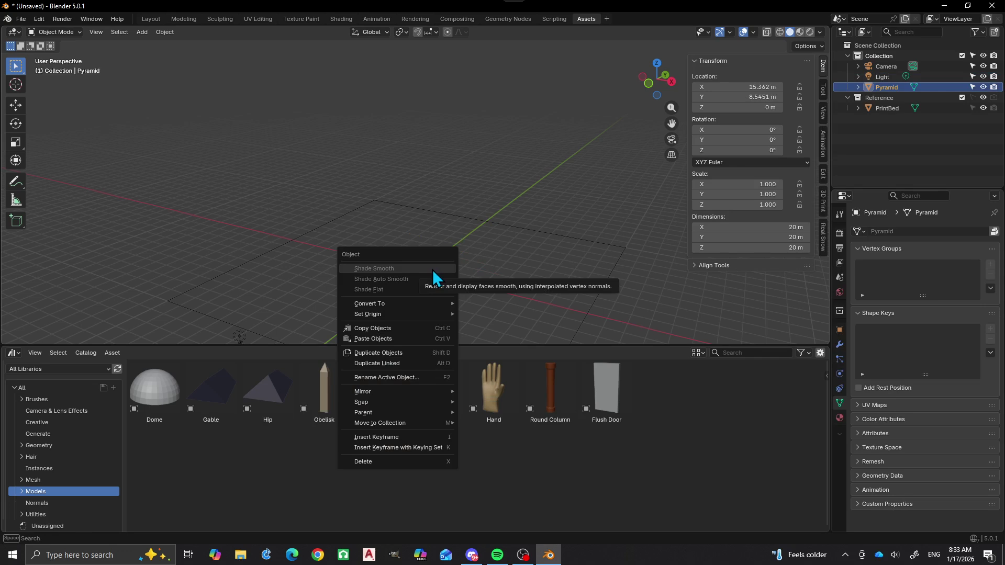
left_click(384, 329)
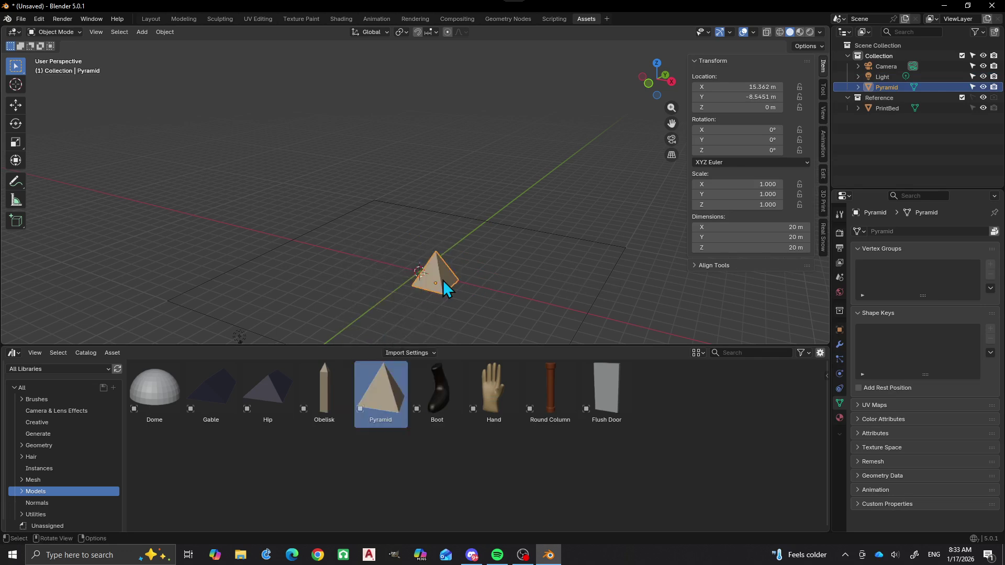
key("alt+space")
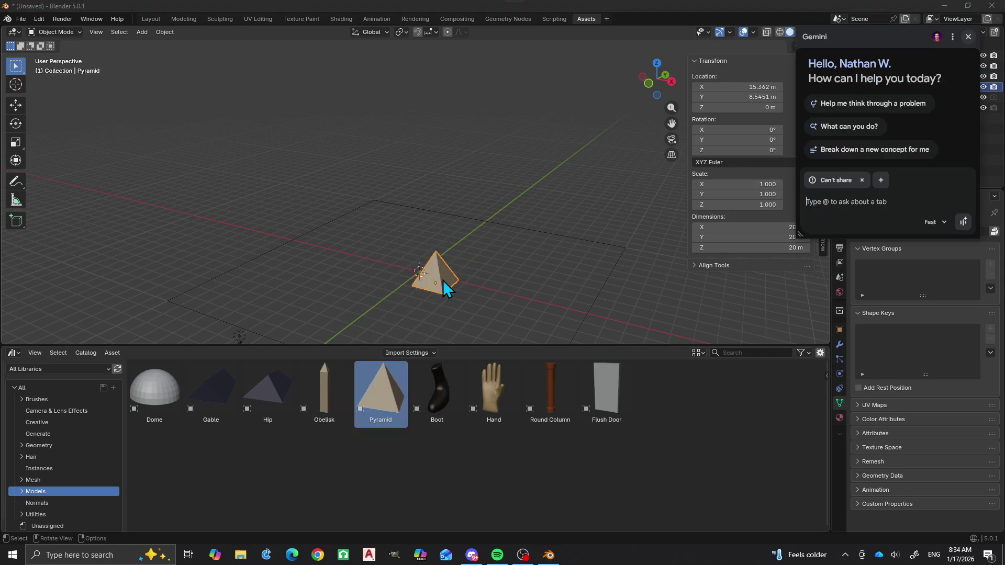
left_click(969, 37)
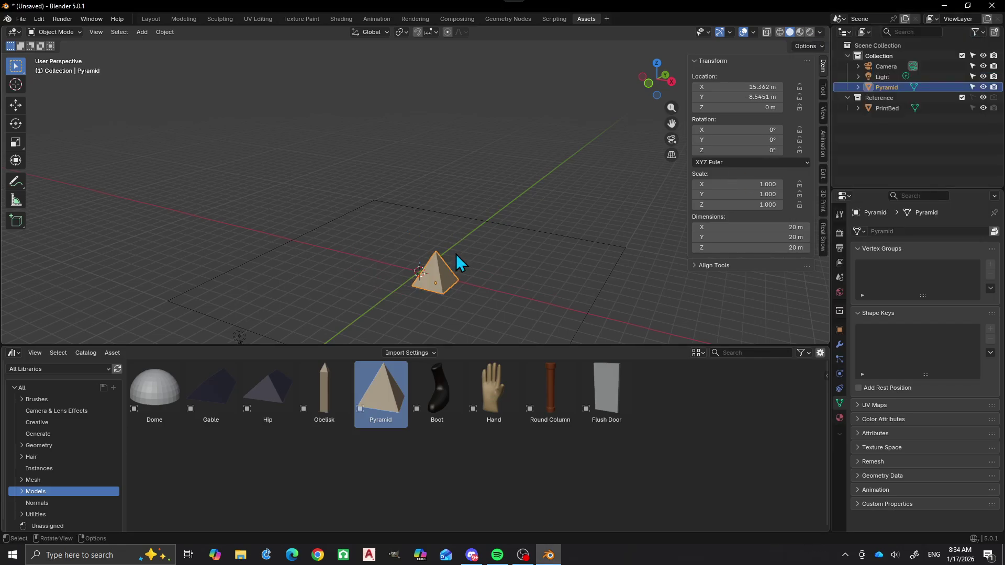
Find the Clear Location operator and apply it to the pyramid to move it to the world origin.
key("F3")
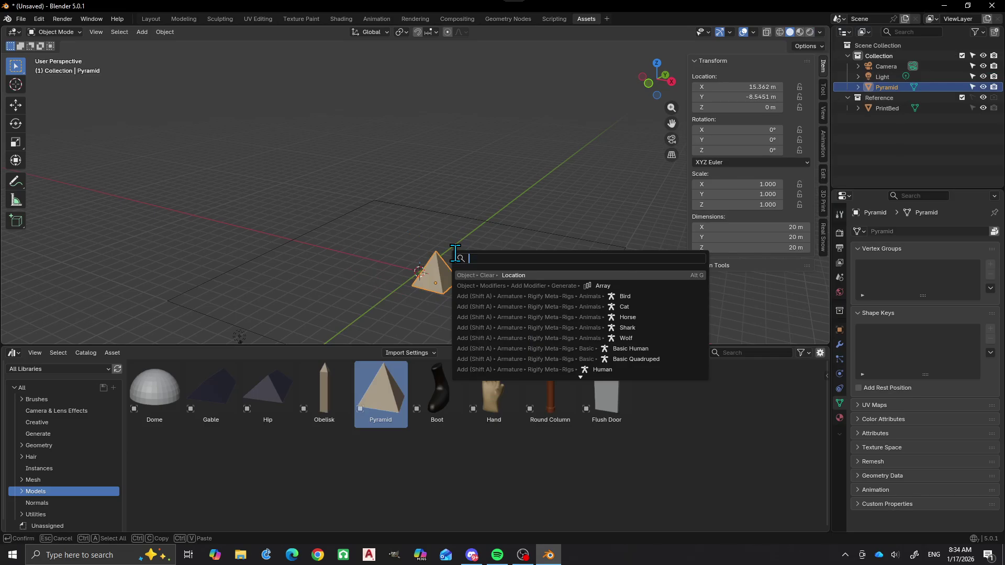
type("clear")
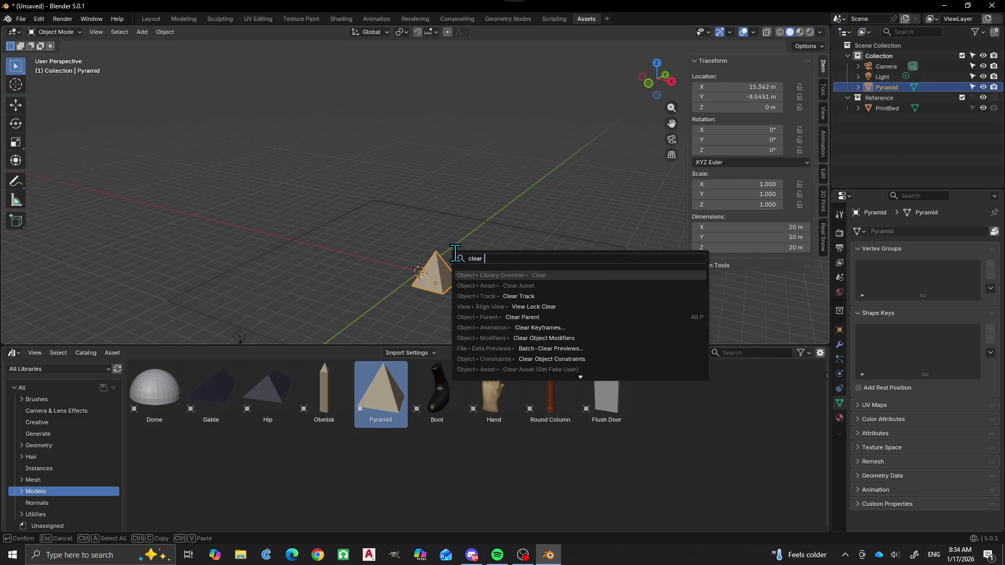
type(" location")
key("Return")
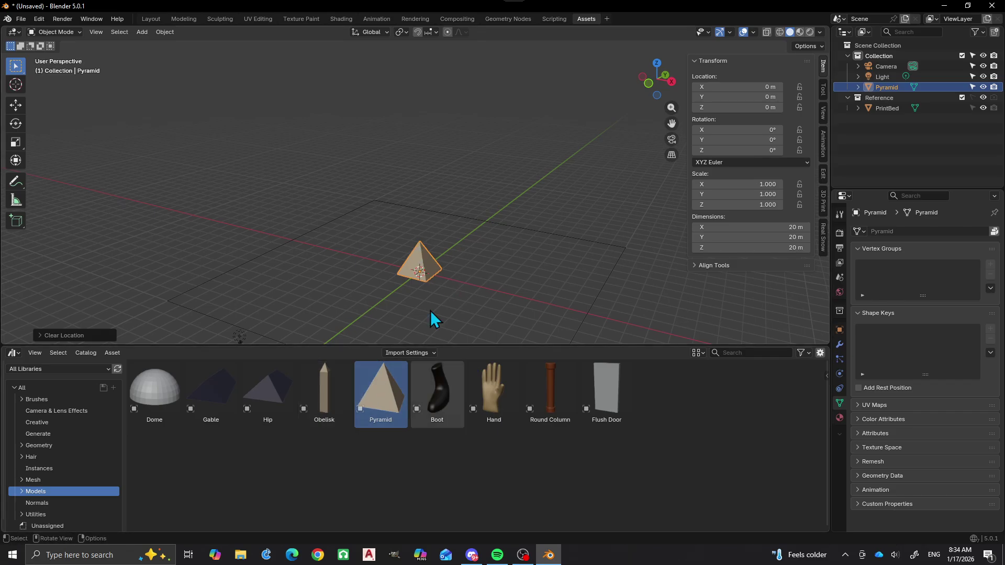
Add the new Array modifier, not the legacy version, to the pyramid.
left_click(839, 344)
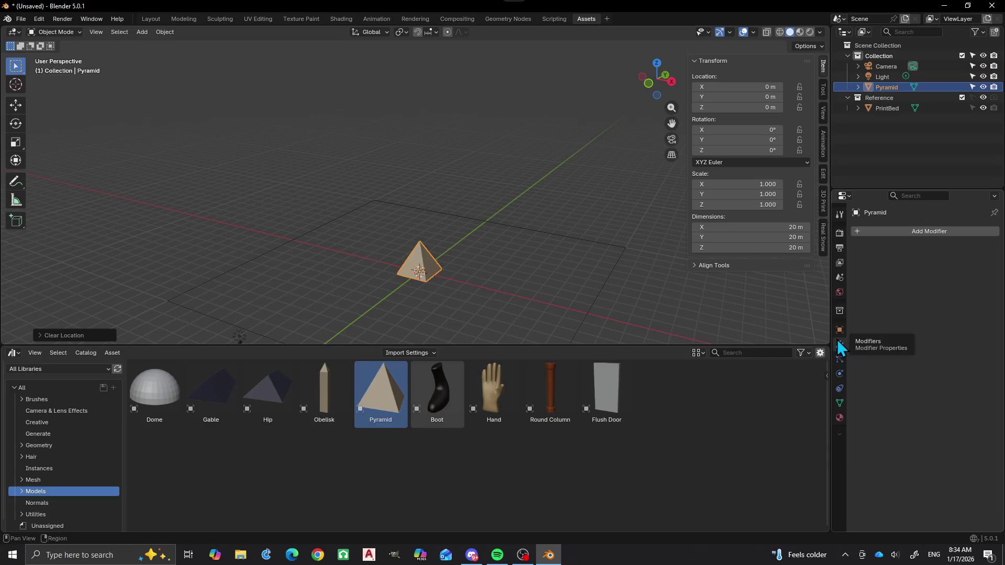
left_click(859, 230)
left_click(859, 229)
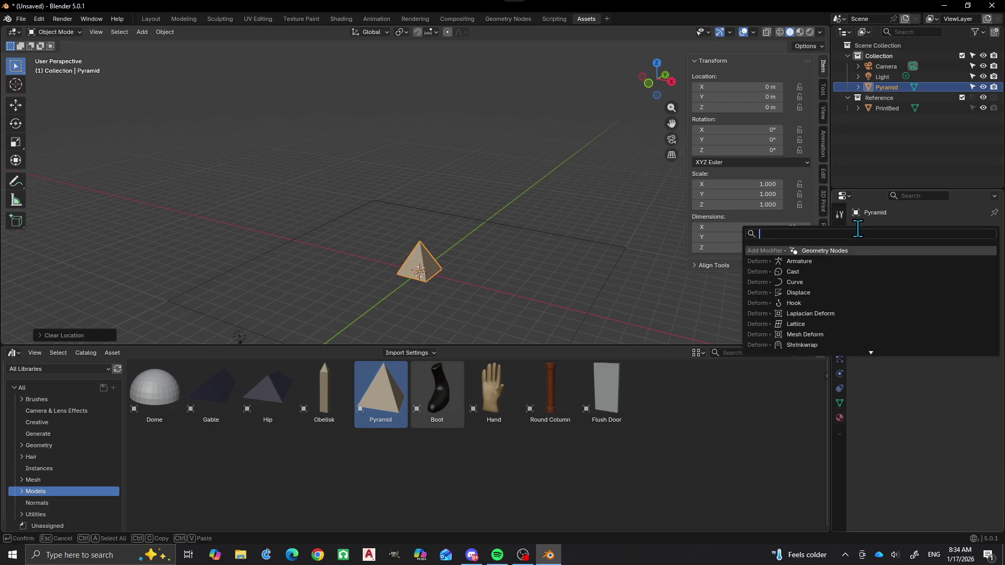
type("array")
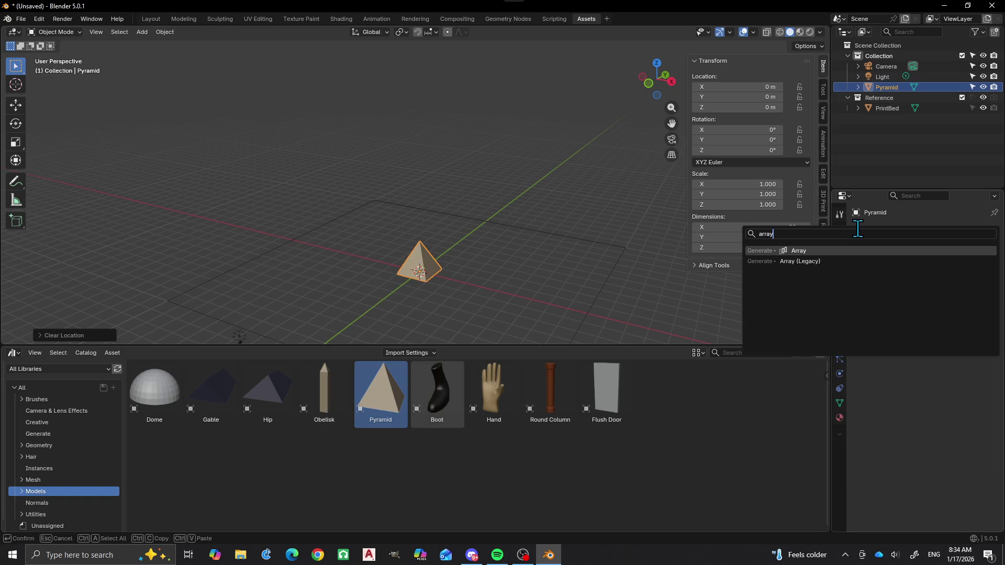
left_click(816, 250)
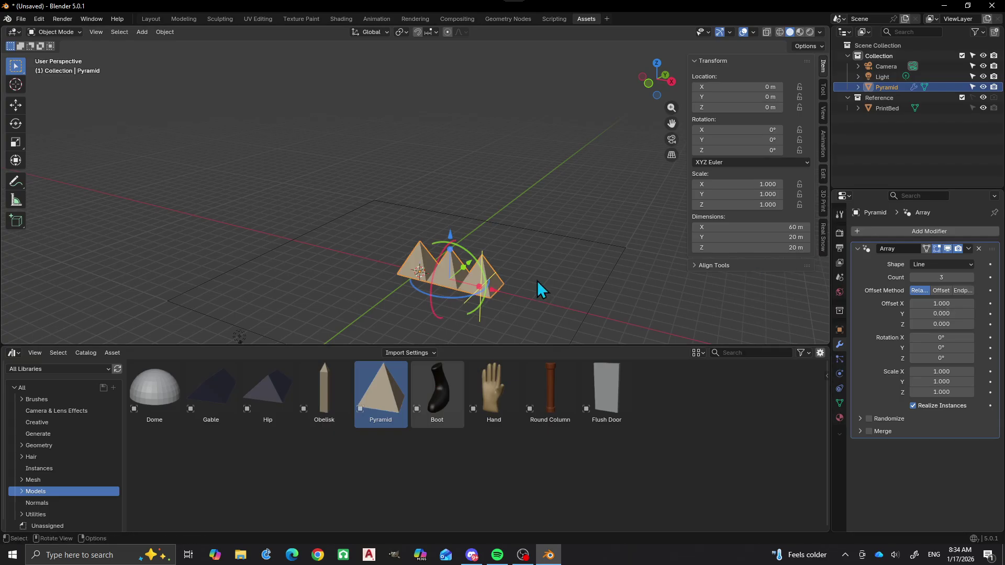
Change the pyramid's Array shape to Circle.
mouse_move(446, 267)
left_mouse_down()
mouse_move(471, 283)
mouse_move(447, 265)
left_mouse_up()
right_click(446, 264)
middle_click_drag(672, 266, 512, 227)
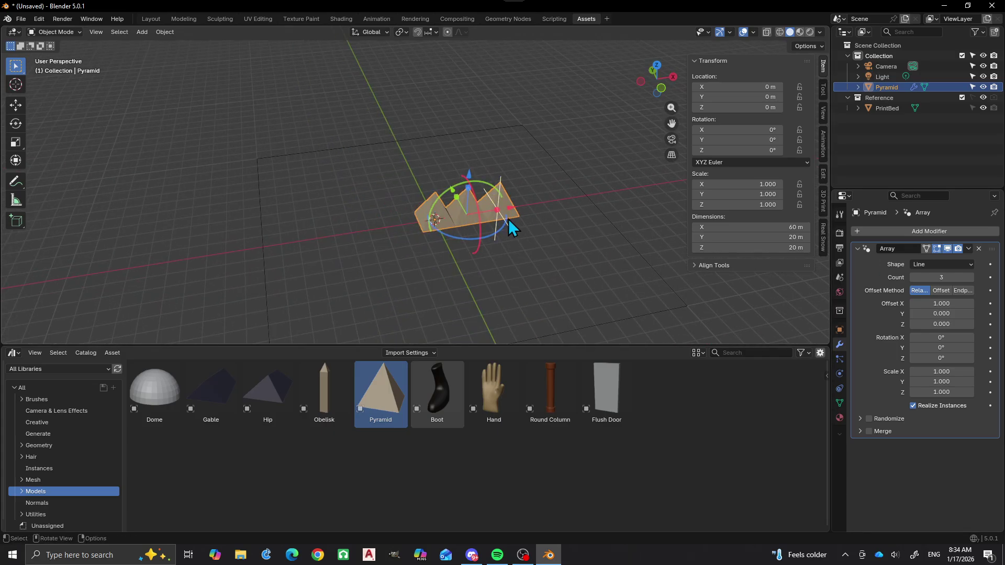
left_click(933, 265)
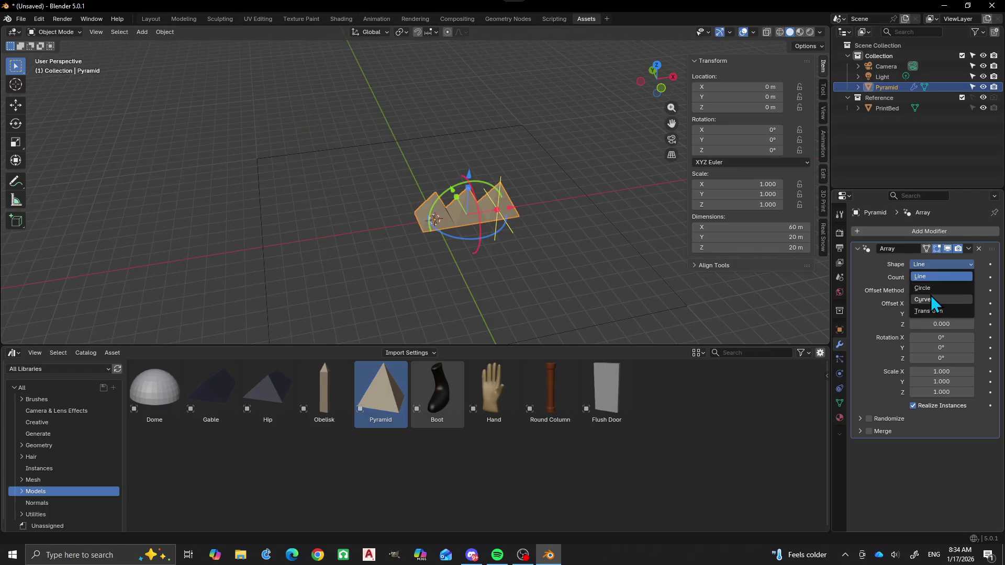
left_click(930, 288)
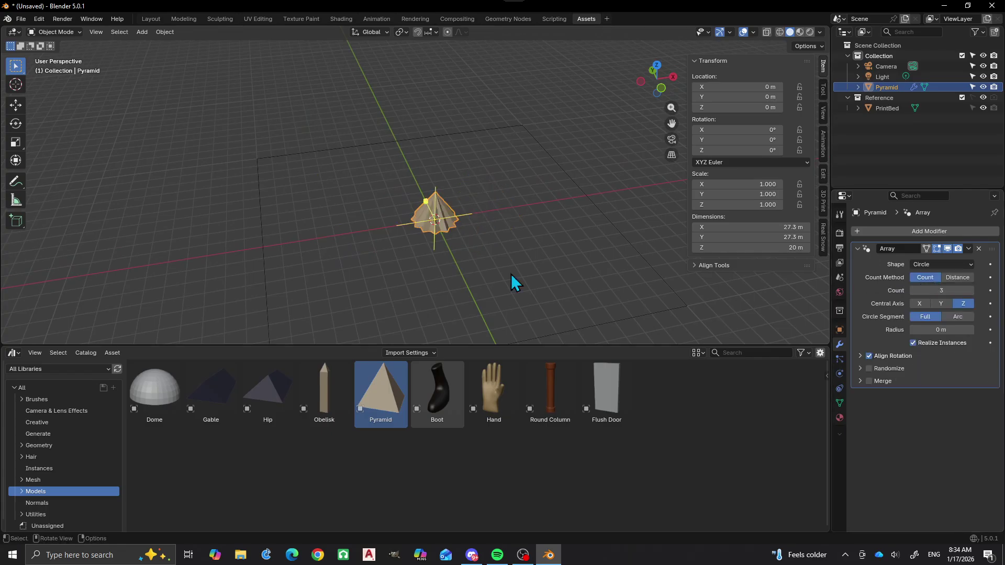
Set the circular array's radius to 70 m.
scroll(441, 227, "up", 3)
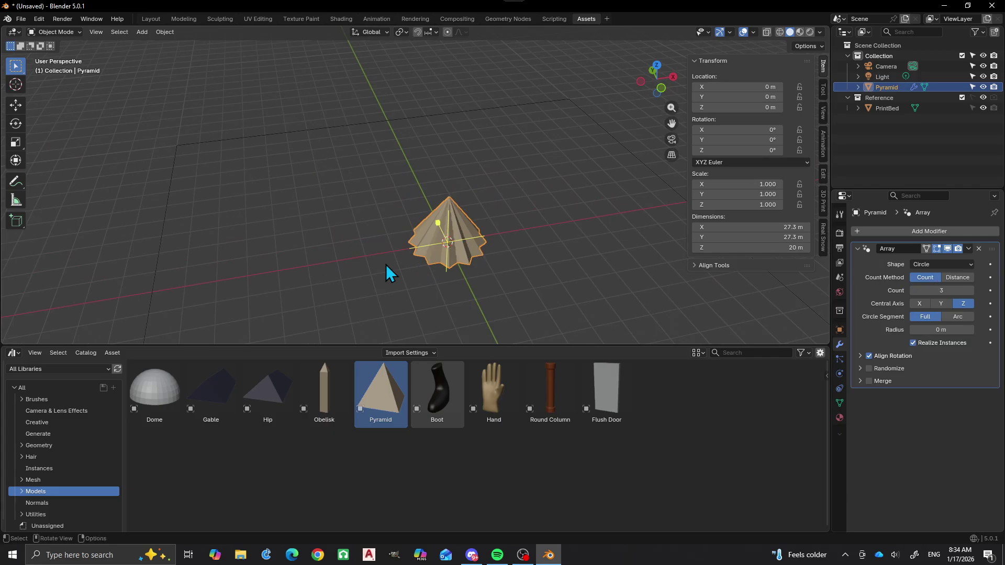
middle_click_drag(386, 264, 474, 203)
scroll(474, 199, "up", 2)
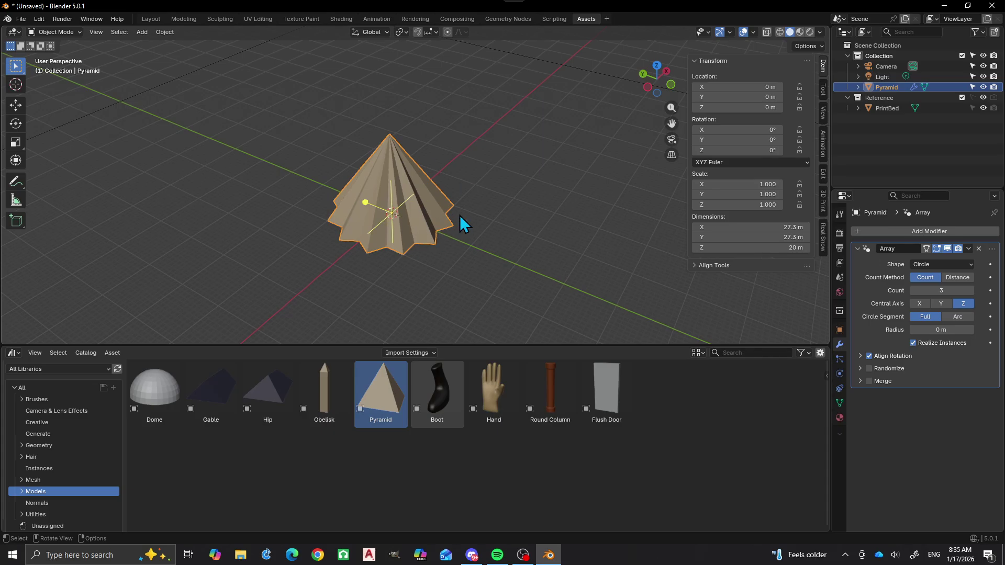
left_click(941, 330)
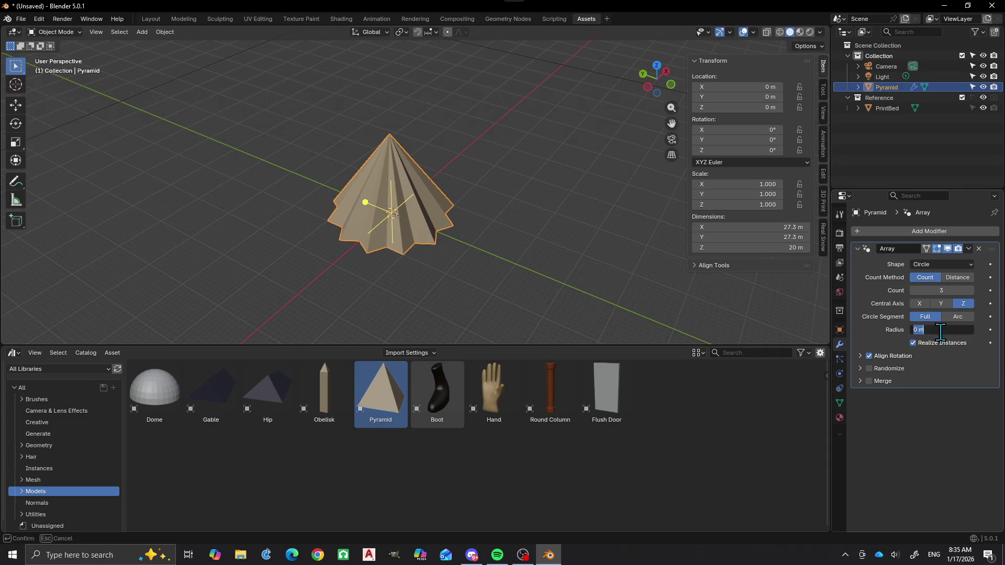
type("70")
key("Return")
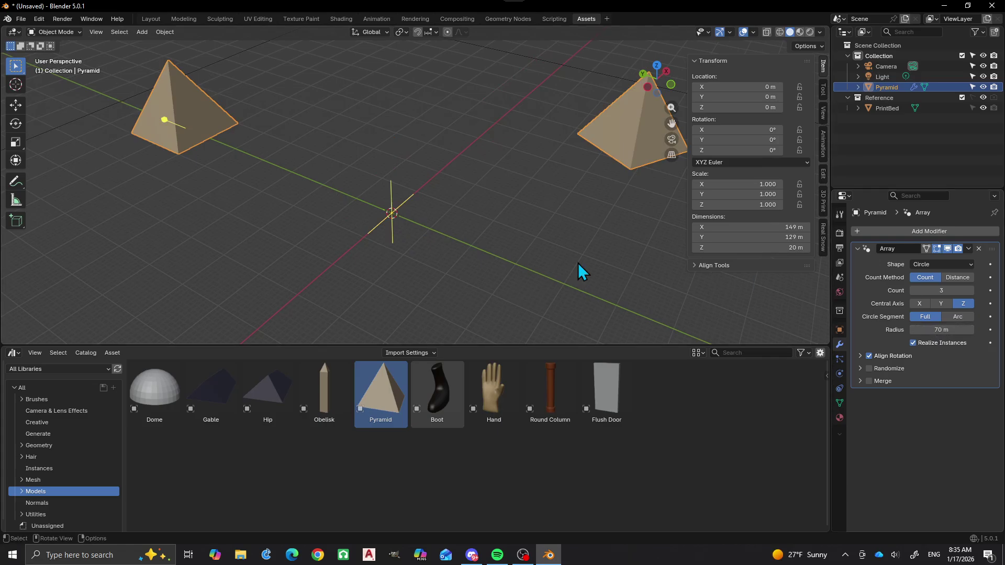
Set the circular array's count to 8 pyramids.
scroll(424, 225, "down", 4)
scroll(434, 225, "down", 2)
mouse_move(436, 234)
middle_mouse_down()
mouse_move(385, 262)
mouse_move(426, 220)
middle_mouse_up()
scroll(473, 166, "up", 2)
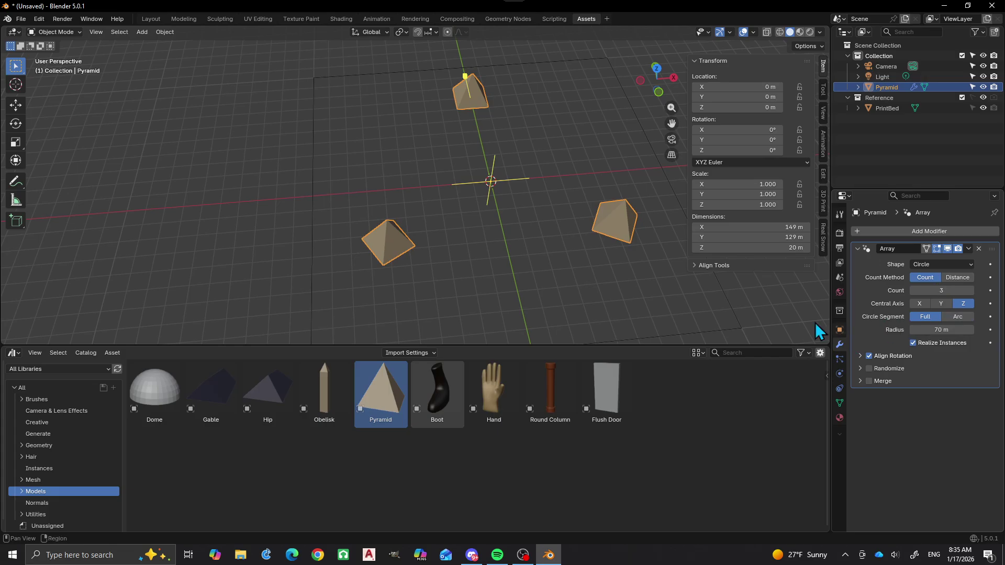
left_click(943, 291)
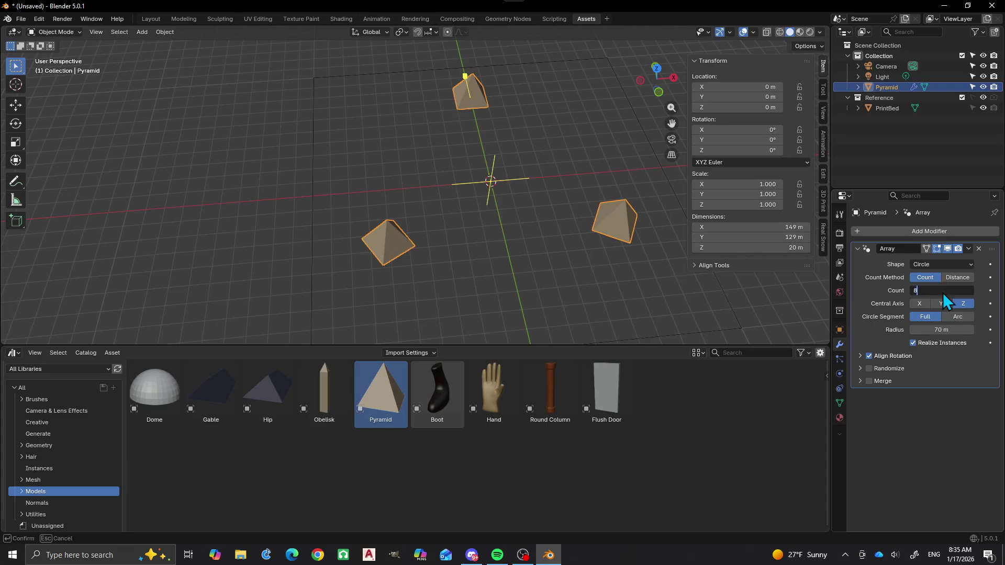
key("Return")
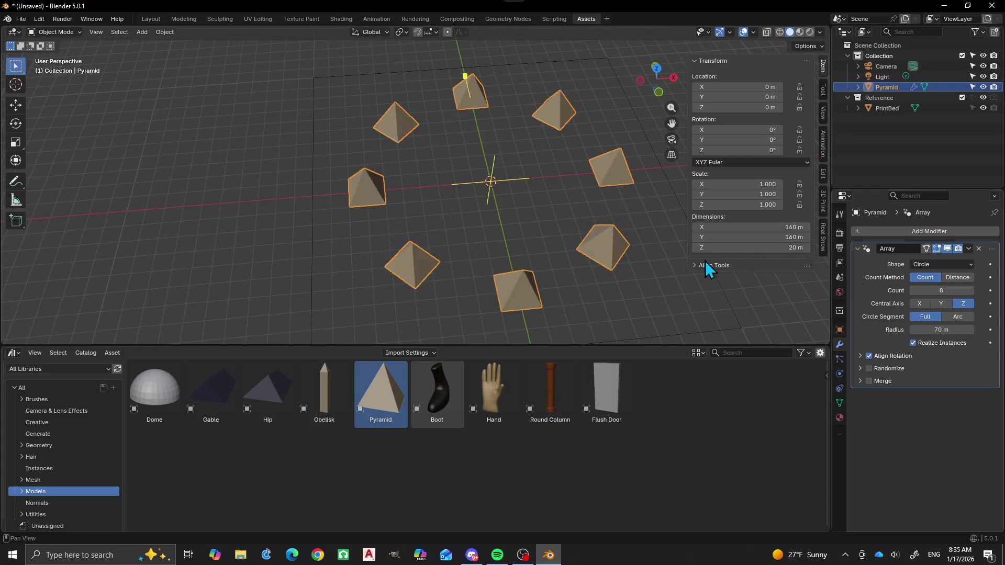
Switch the array's Align Rotation off and back on to compare how the pyramids are oriented around the circle.
middle_click_drag(502, 212, 504, 238)
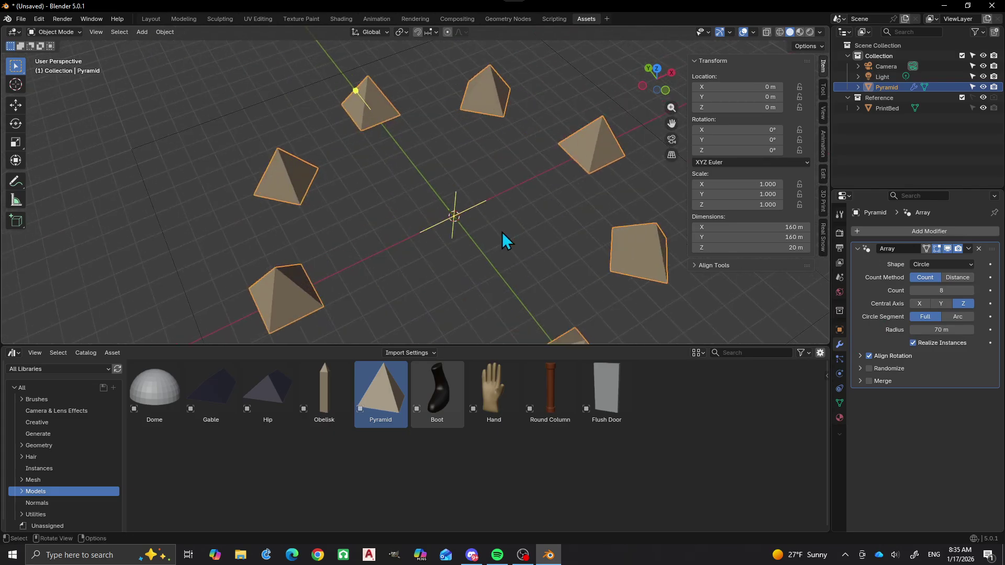
scroll(475, 224, "up", 3)
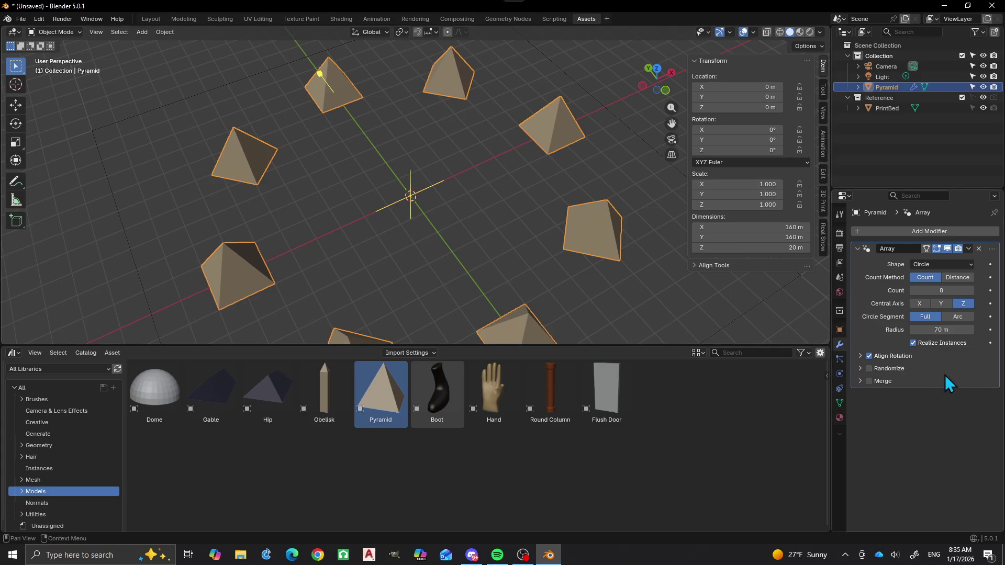
left_click(870, 356)
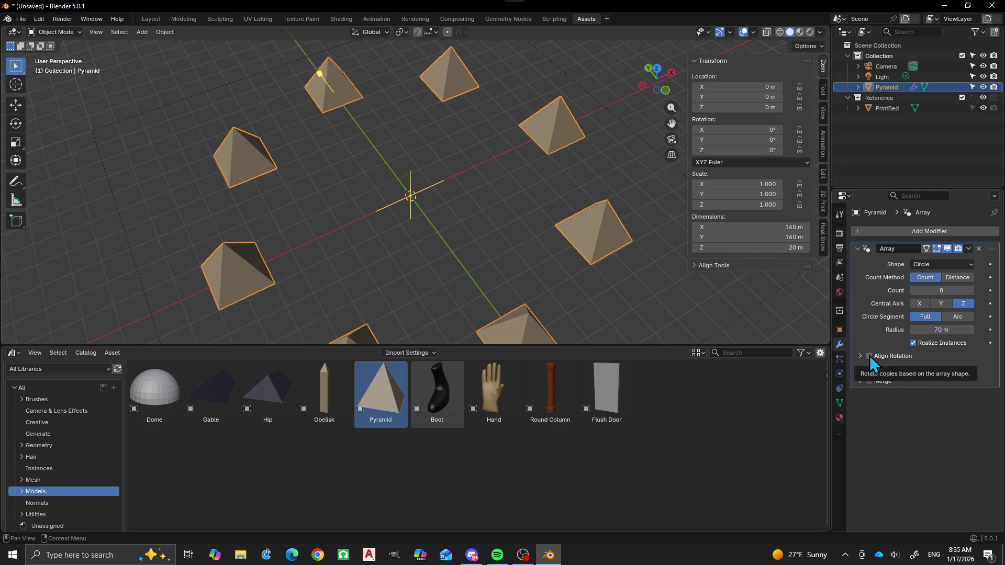
scroll(352, 101, "down", 4)
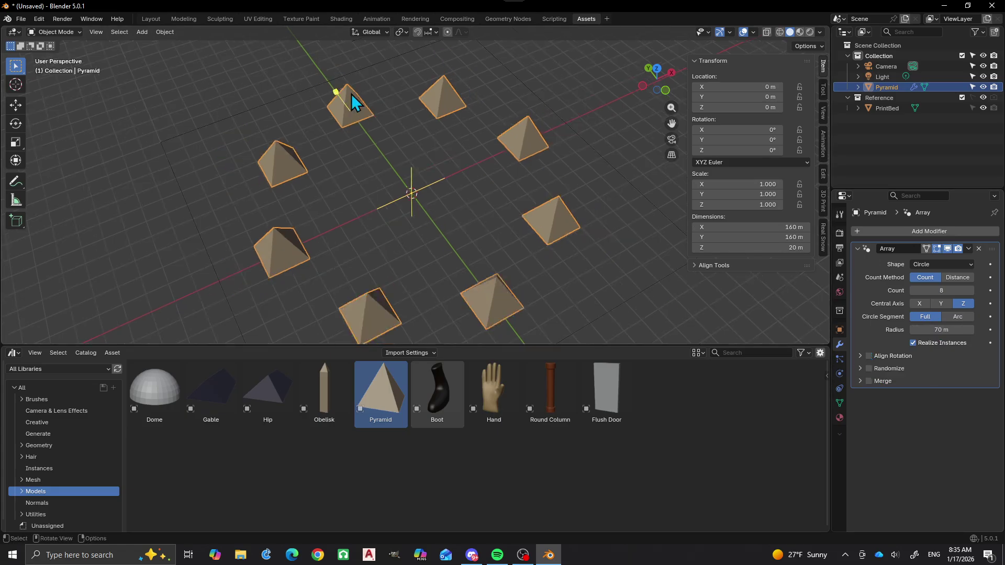
mouse_move(431, 209)
middle_mouse_down()
mouse_move(382, 247)
mouse_move(442, 198)
middle_mouse_up()
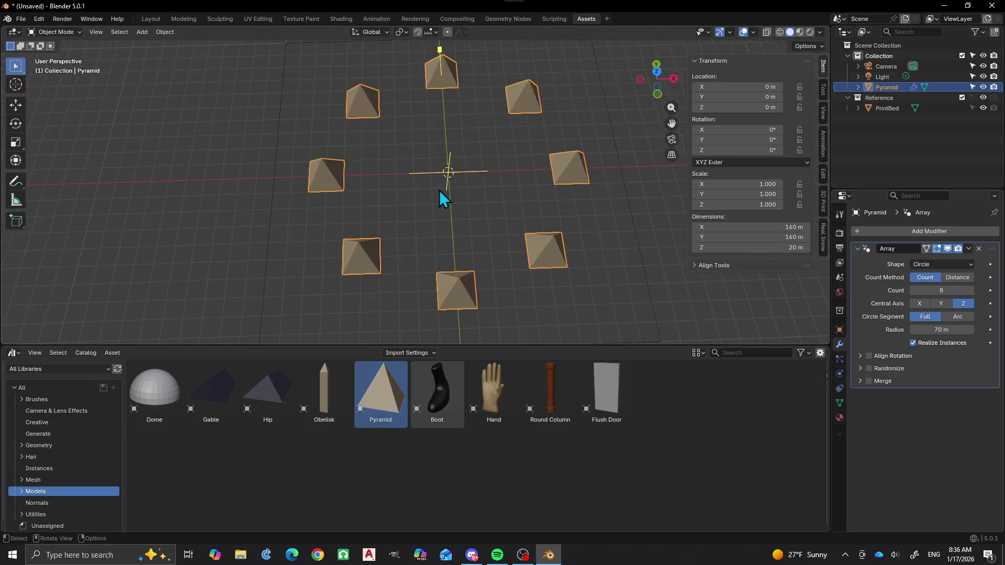
left_click(868, 356)
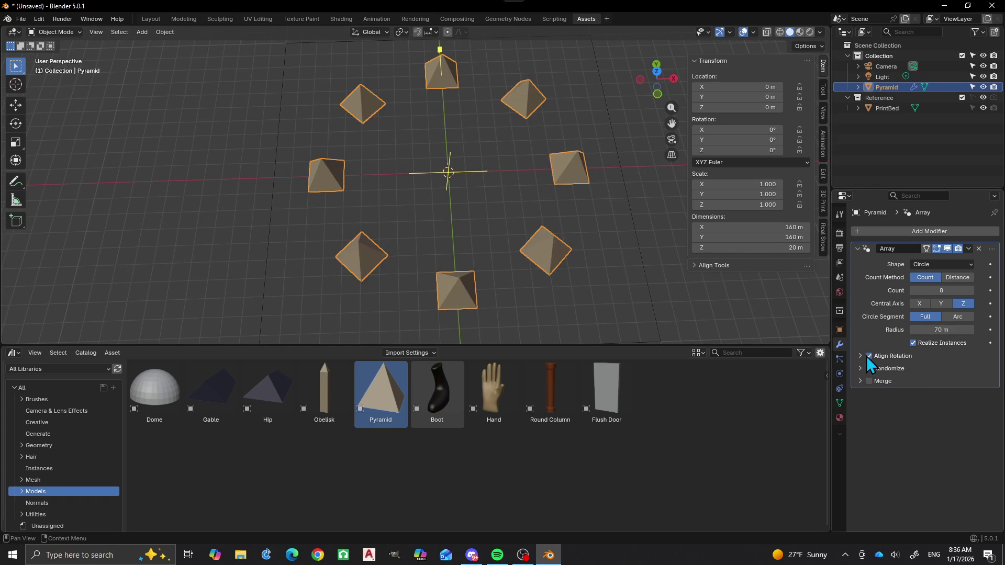
middle_click_drag(478, 191, 487, 186)
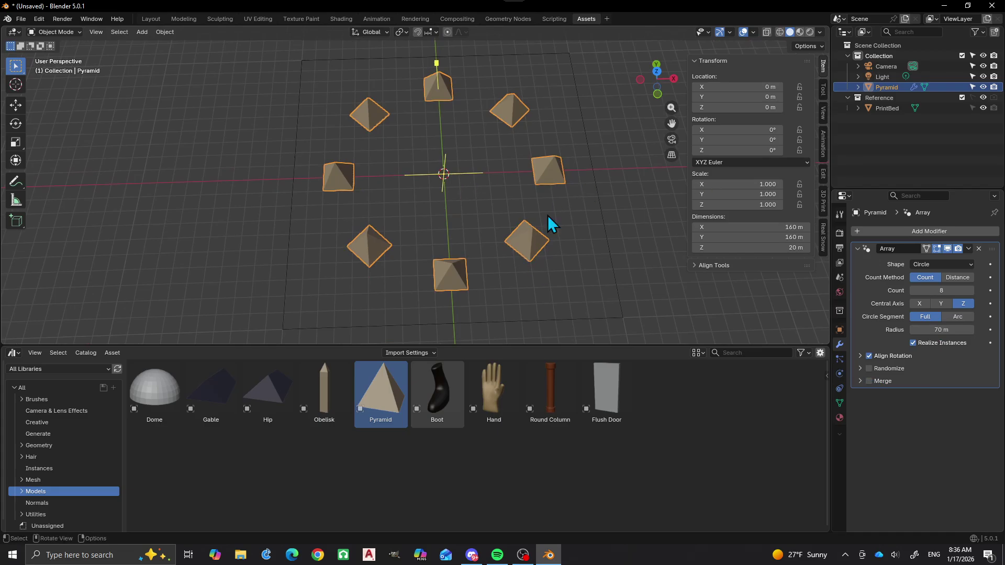
middle_click_drag(485, 194, 417, 129)
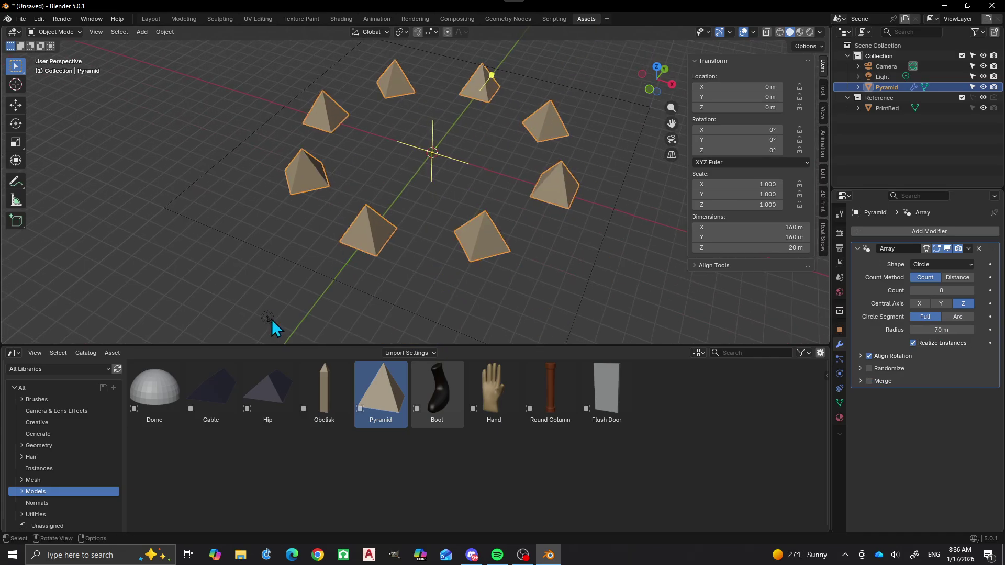
Place the Obelisk asset in the scene and clear its location so it stands at the world origin.
left_click_drag(325, 403, 428, 216)
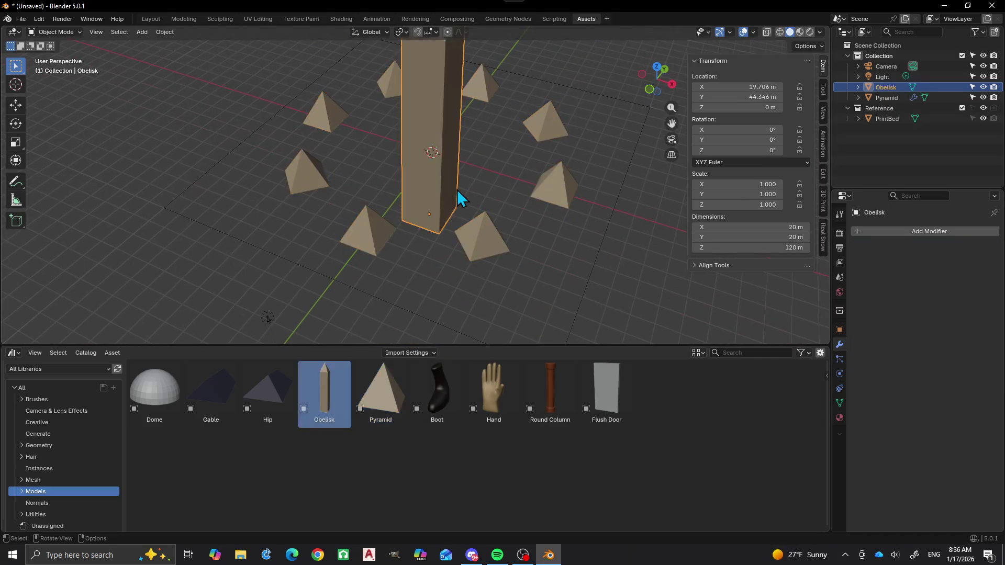
key("F3")
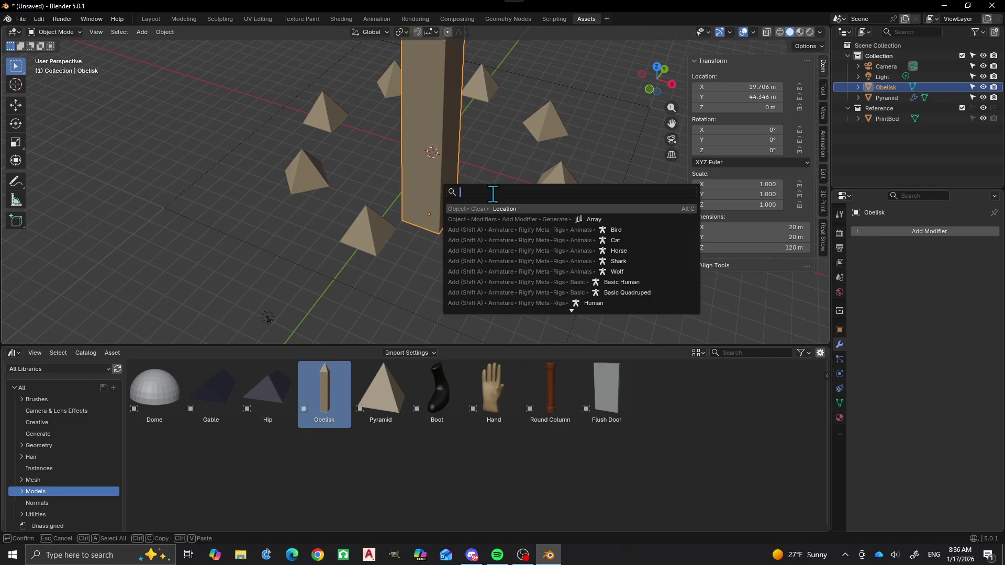
type("clear ")
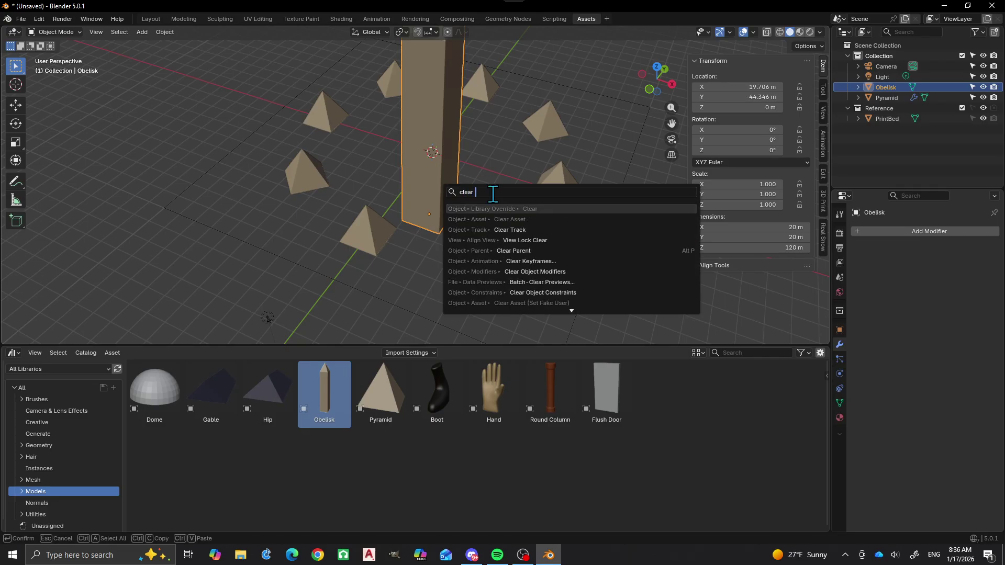
type("loc")
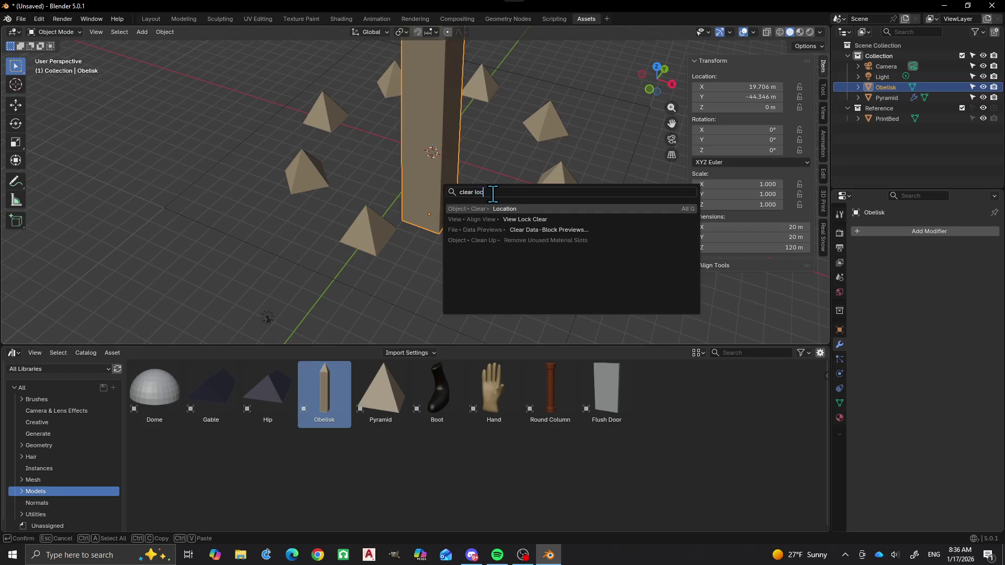
key("Return")
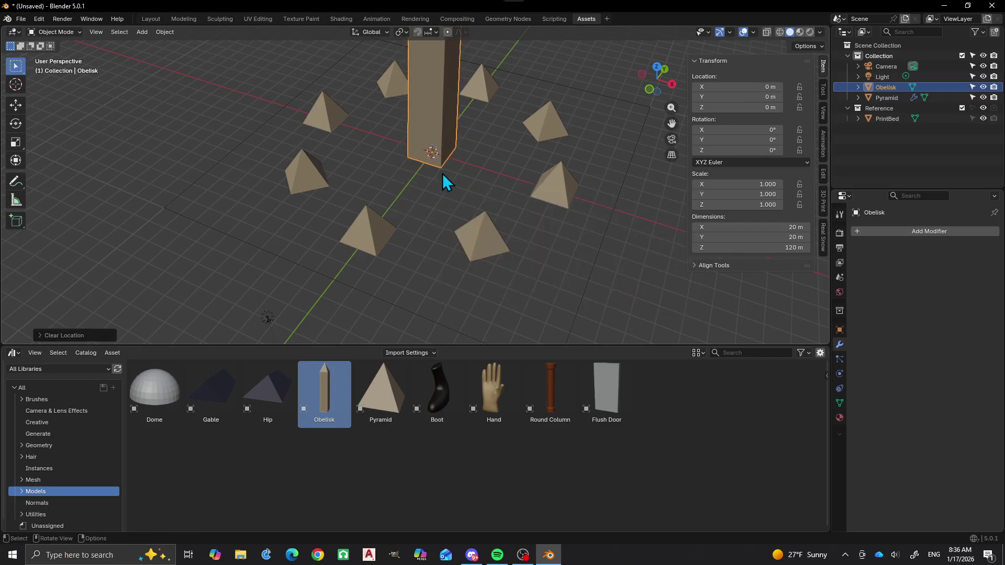
Select the pyramid array and change its Circle Segment to Arc.
scroll(442, 181, "down", 6)
middle_click_drag(395, 160, 436, 216)
scroll(400, 205, "up", 3)
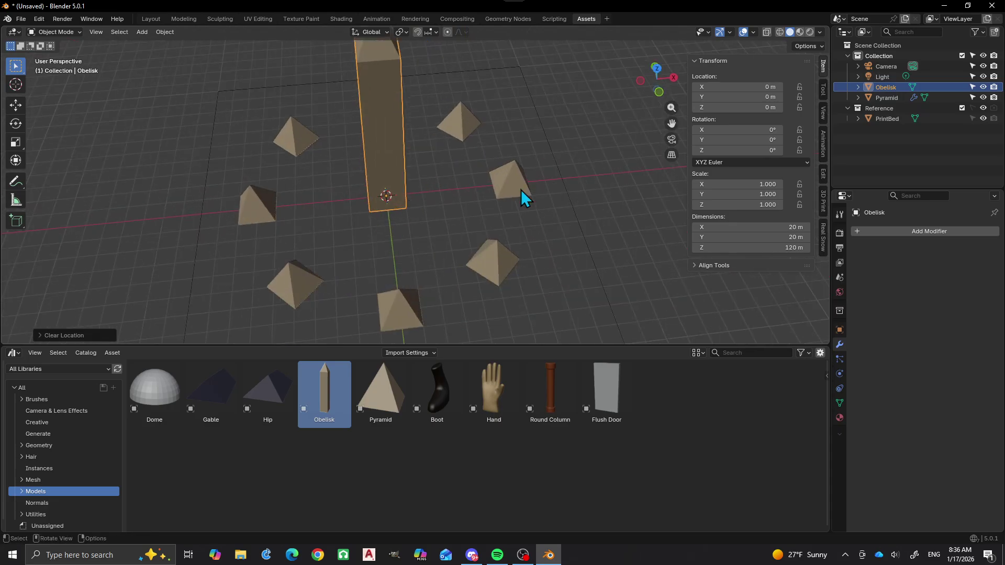
left_click(507, 187)
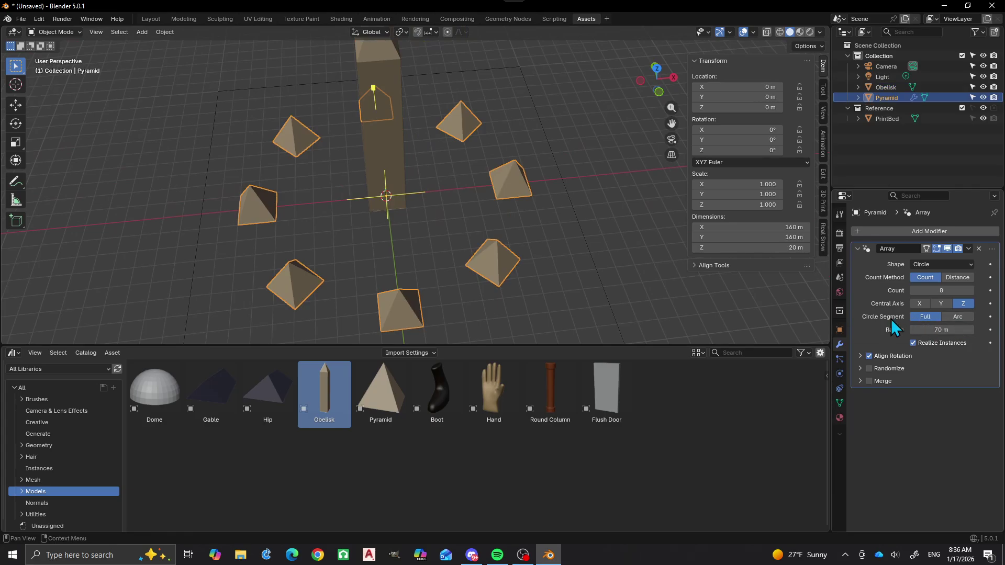
left_click(954, 318)
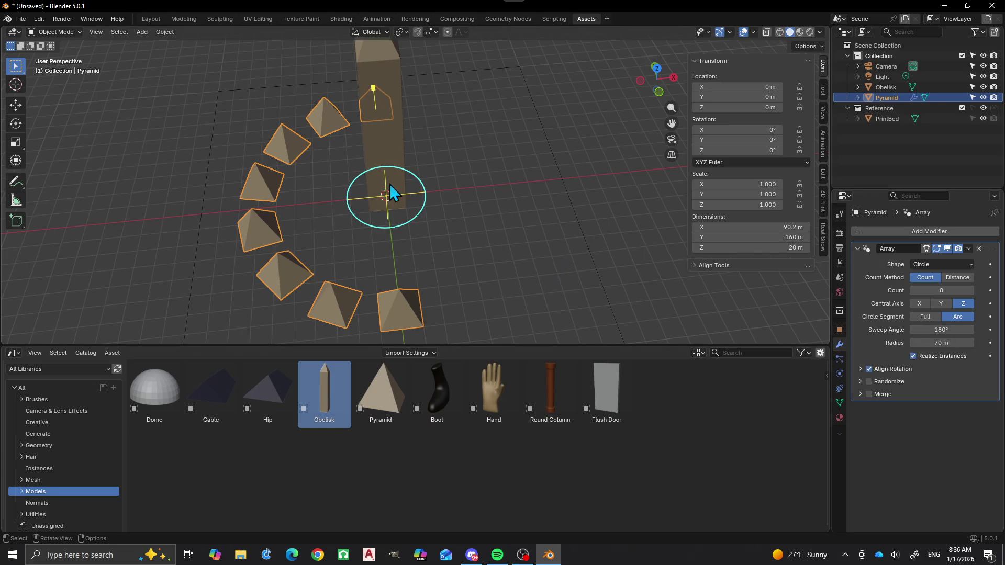
middle_click_drag(426, 197, 529, 230)
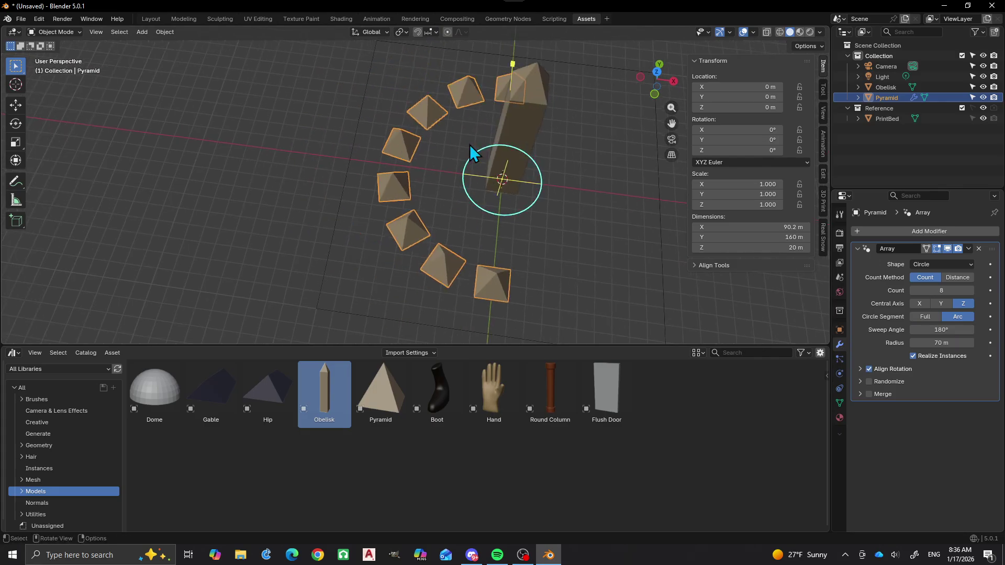
middle_click_drag(557, 187, 498, 156)
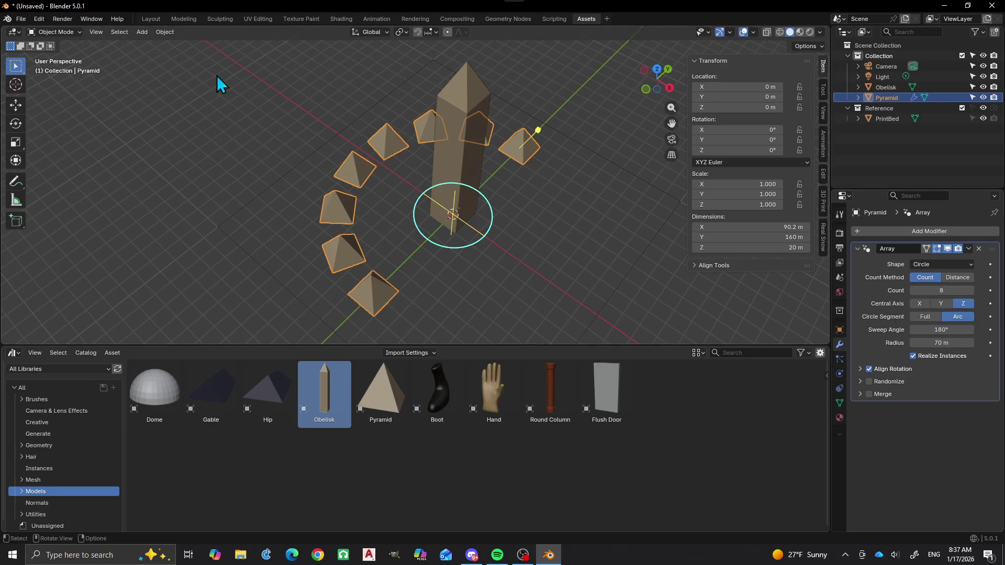
Switch to the Layout workspace and set the pyramid Array modifier's count to 4.
left_click(156, 18)
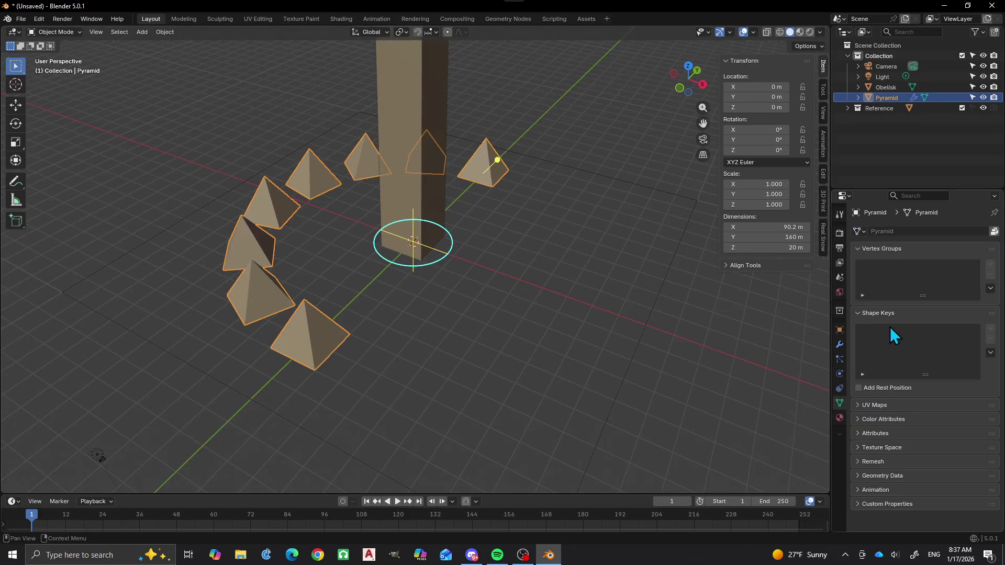
left_click(840, 344)
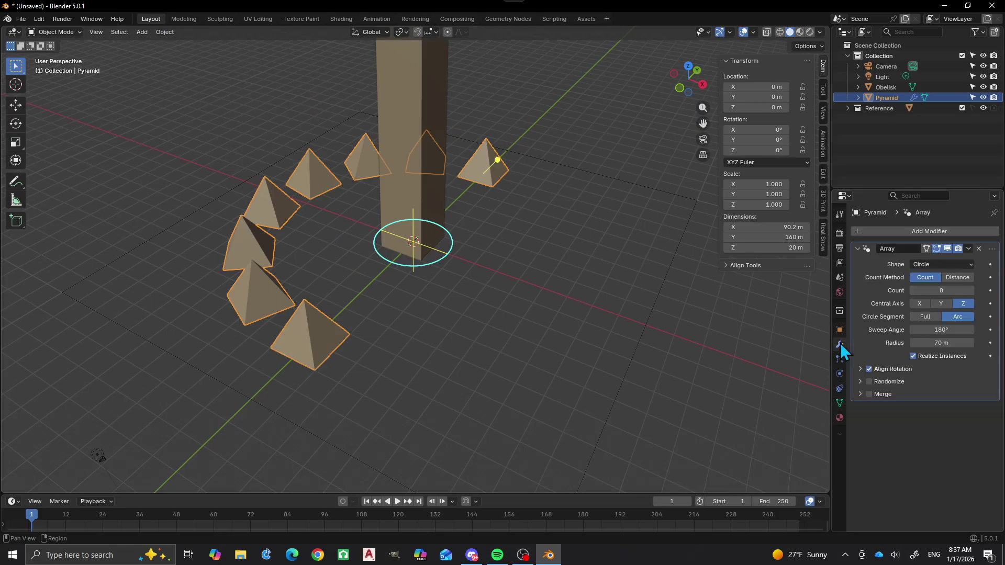
left_click(942, 290)
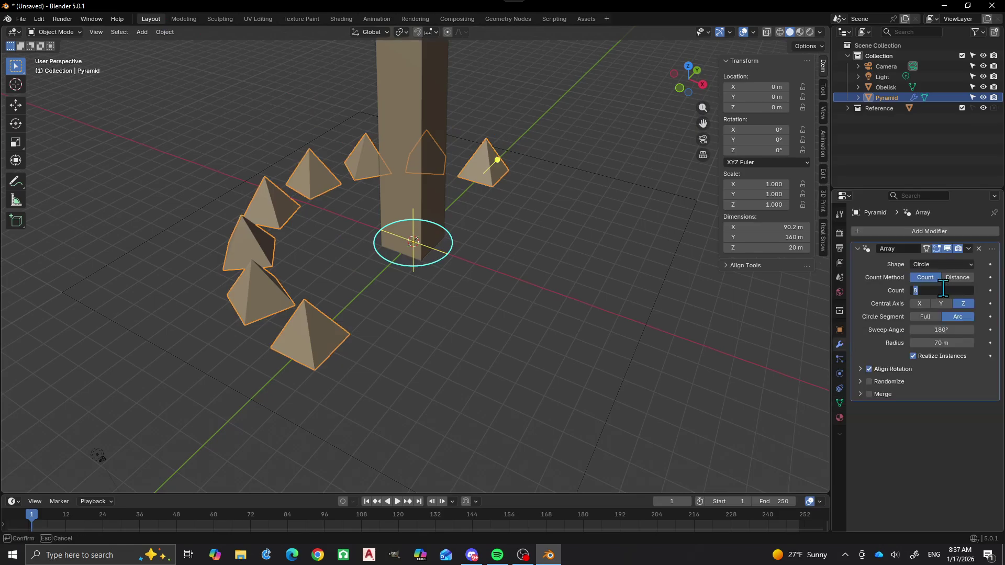
key("Return")
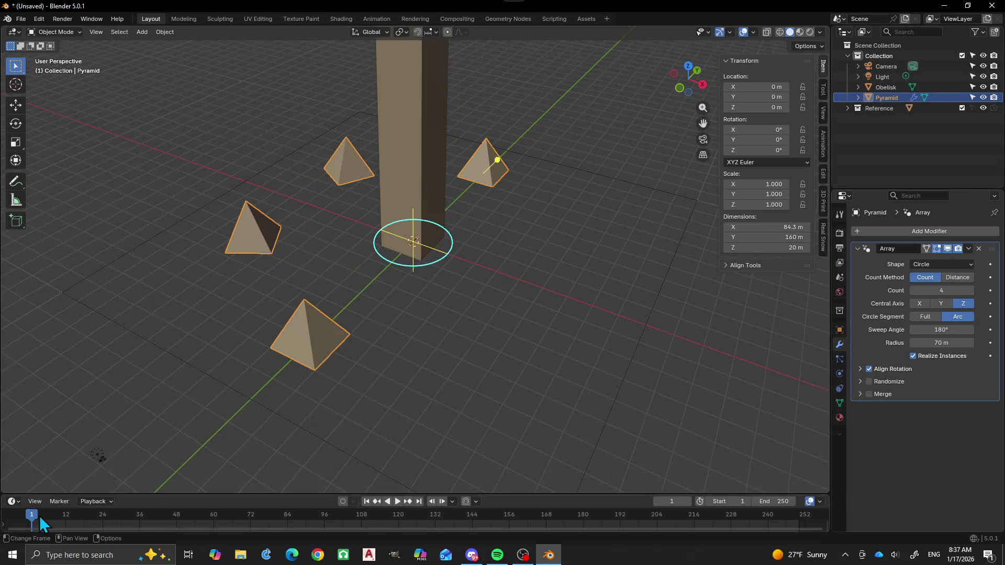
Insert a keyframe on the array's Count of 4 at frame 6.
left_click_drag(33, 514, 90, 515)
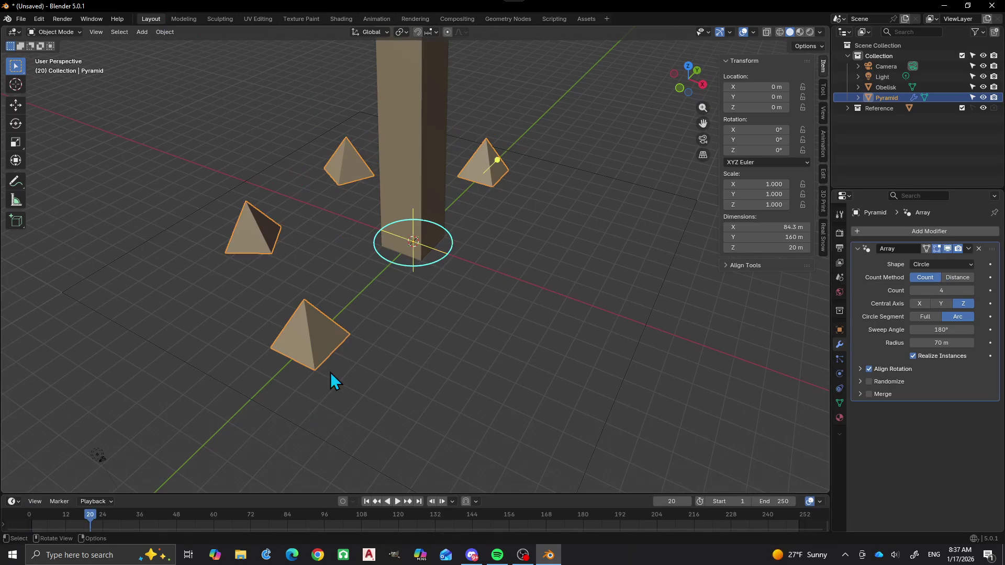
left_click(941, 291)
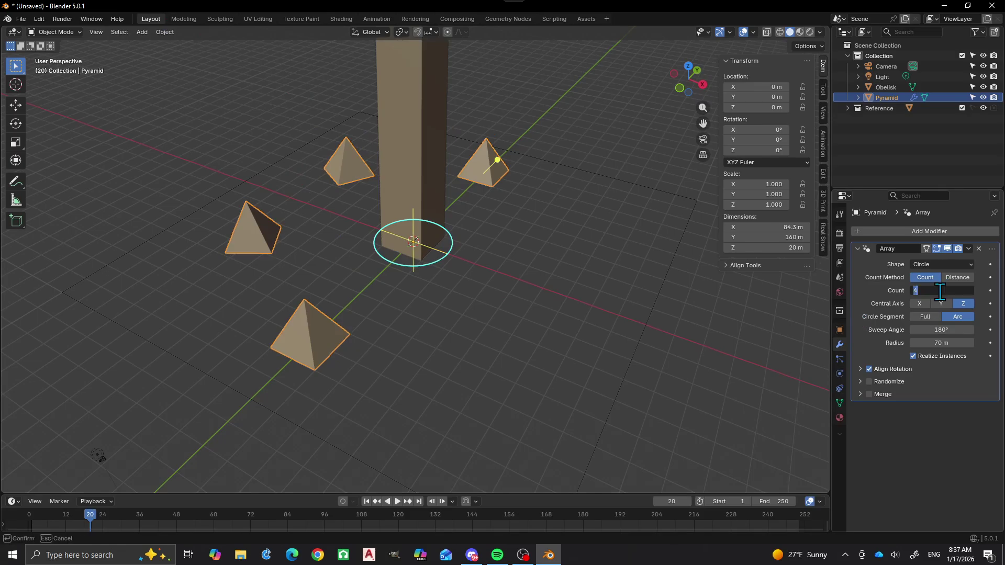
key("Return")
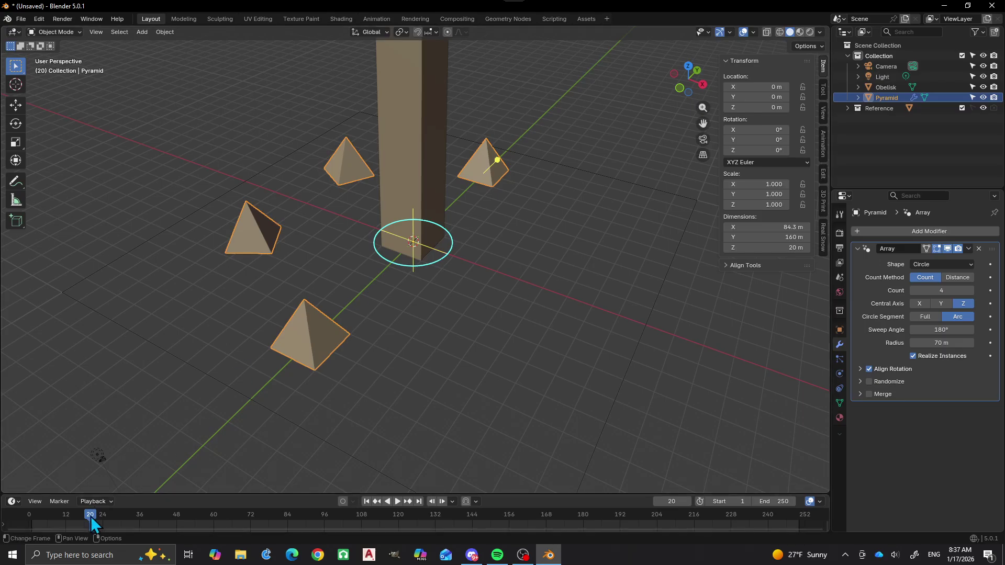
left_click_drag(90, 516, 49, 517)
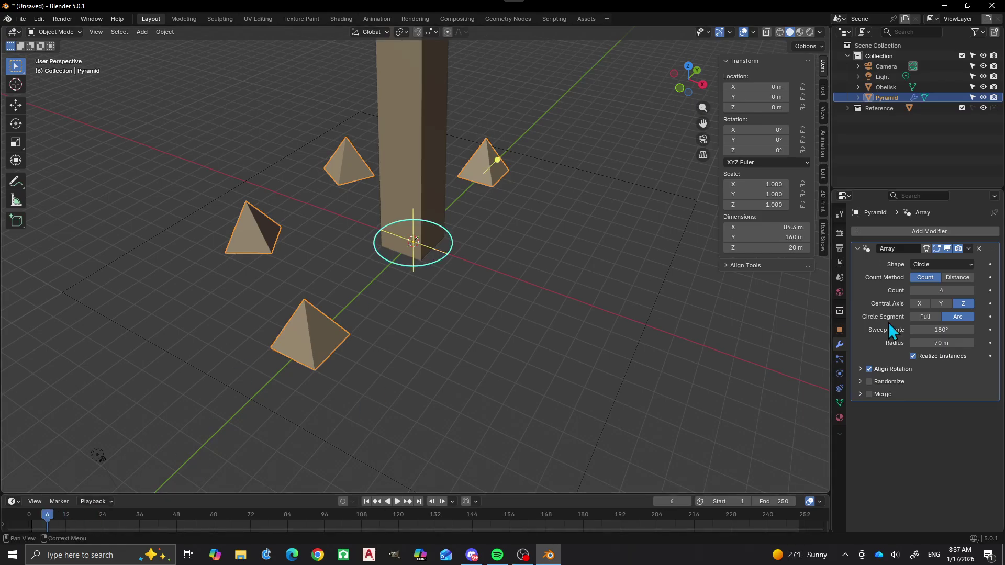
key("i")
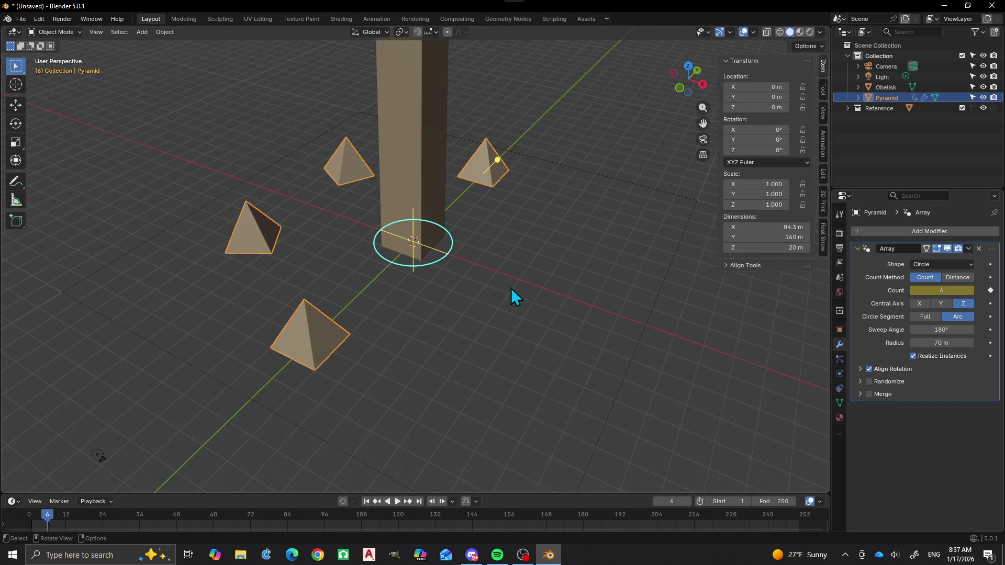
Set the array's count to 8 at frame 21 and keyframe it there.
left_click_drag(47, 516, 93, 517)
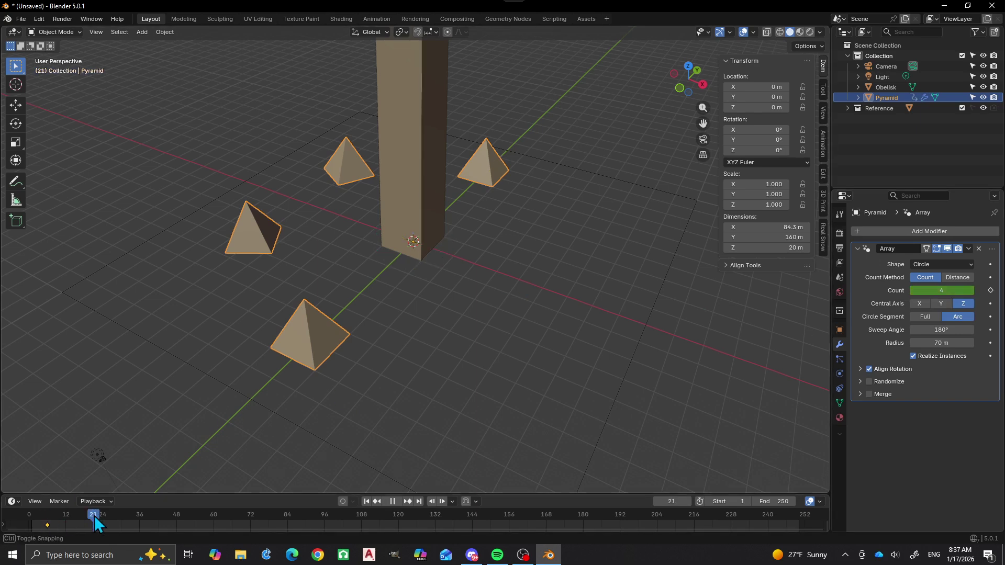
left_click(944, 292)
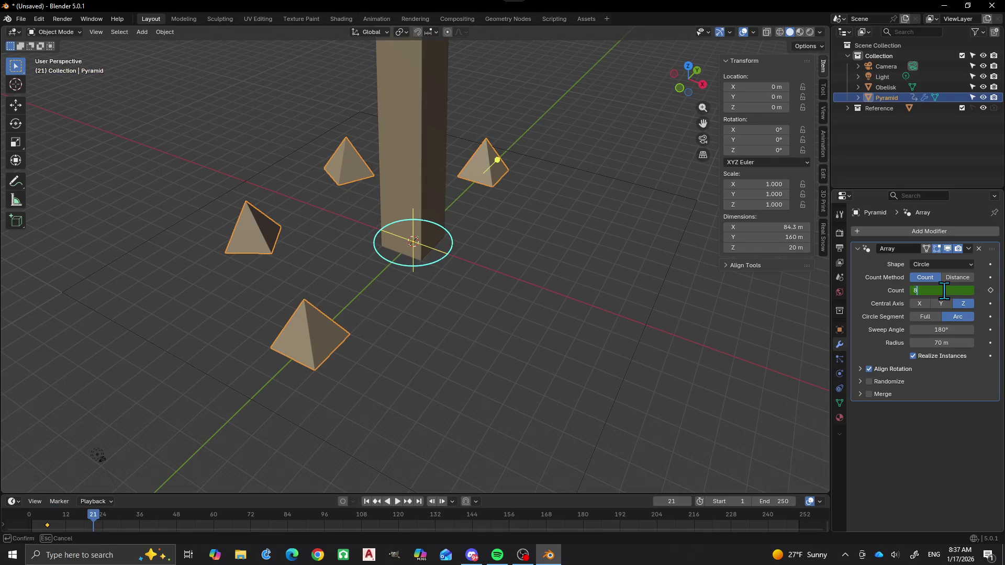
type("8")
key("Return")
key("i")
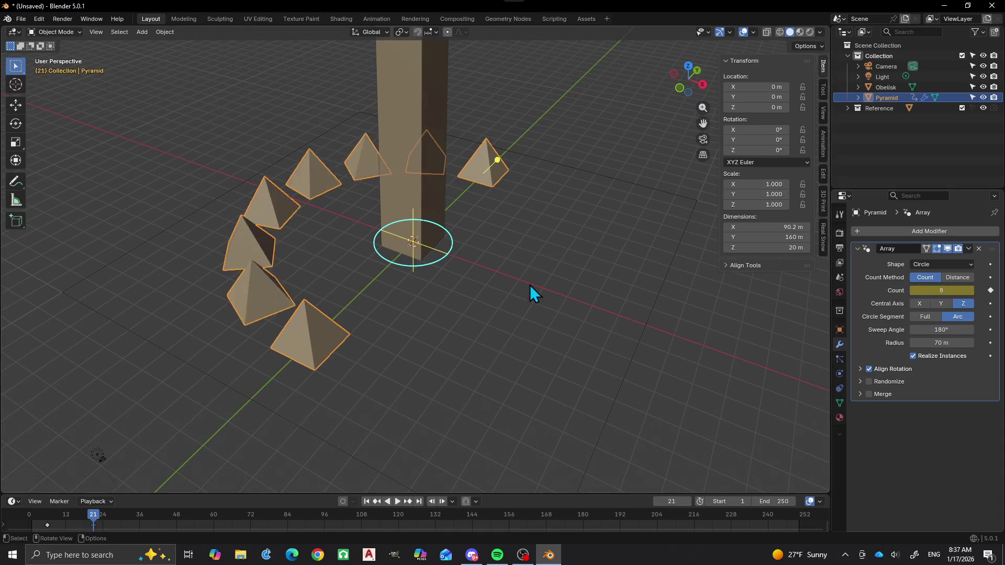
Play the animation from the first frame to examine how the pyramid count changes, then stop playback.
scroll(485, 272, "down", 5)
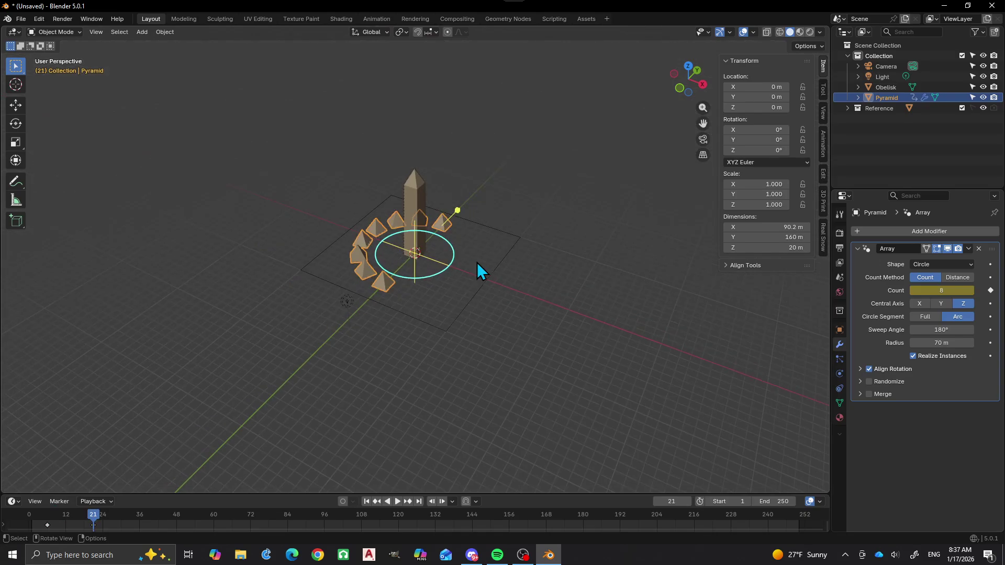
scroll(384, 236, "up", 3)
scroll(385, 234, "up", 2)
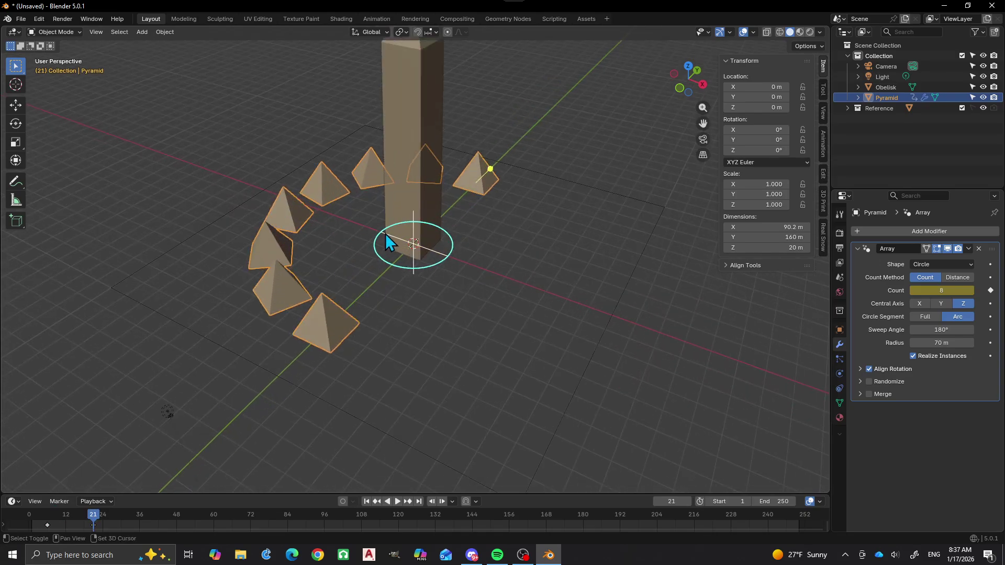
key("shift+Left")
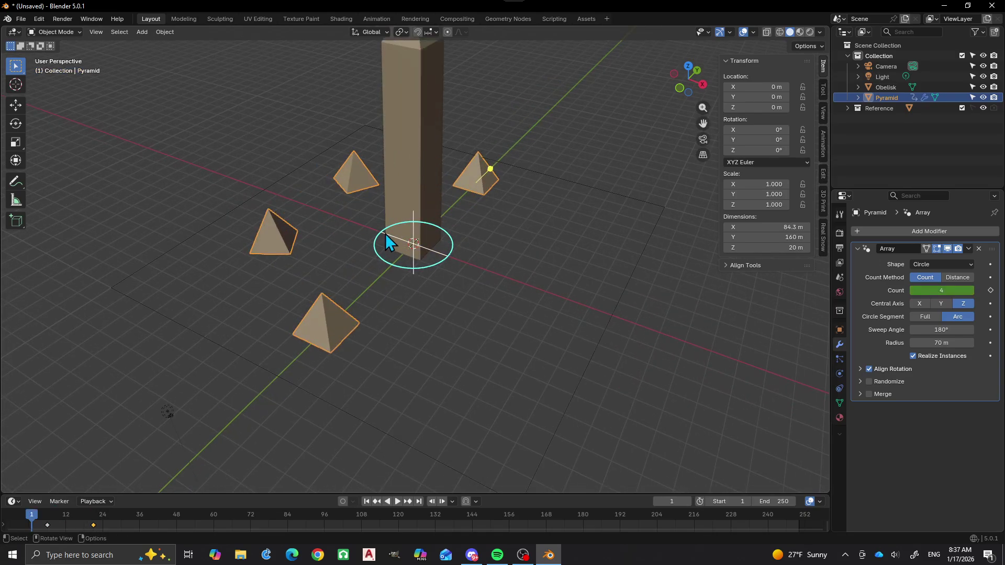
key("space")
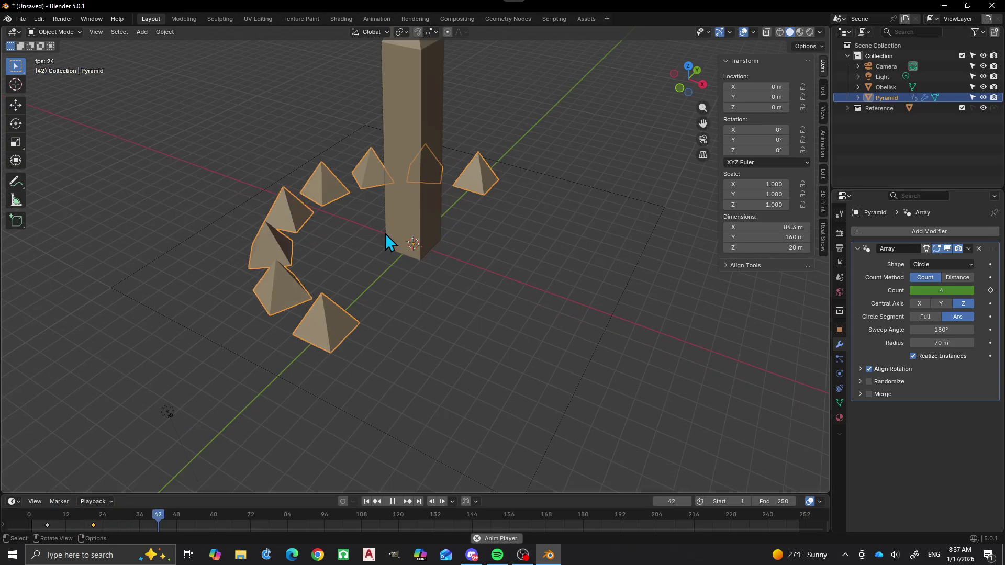
key("Escape")
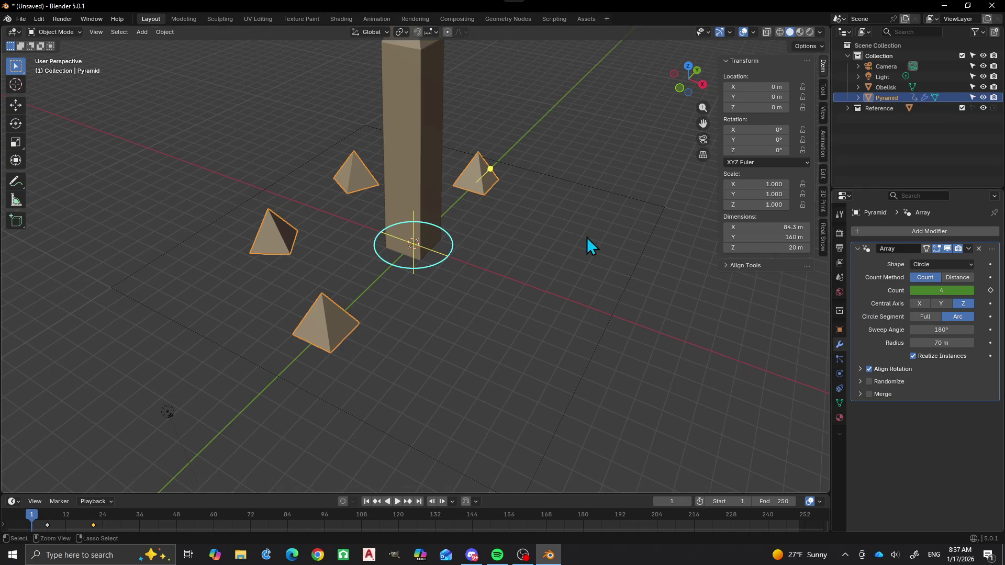
Delete the Count keyframes at frames 21 and 6.
key("Up")
key("alt+i")
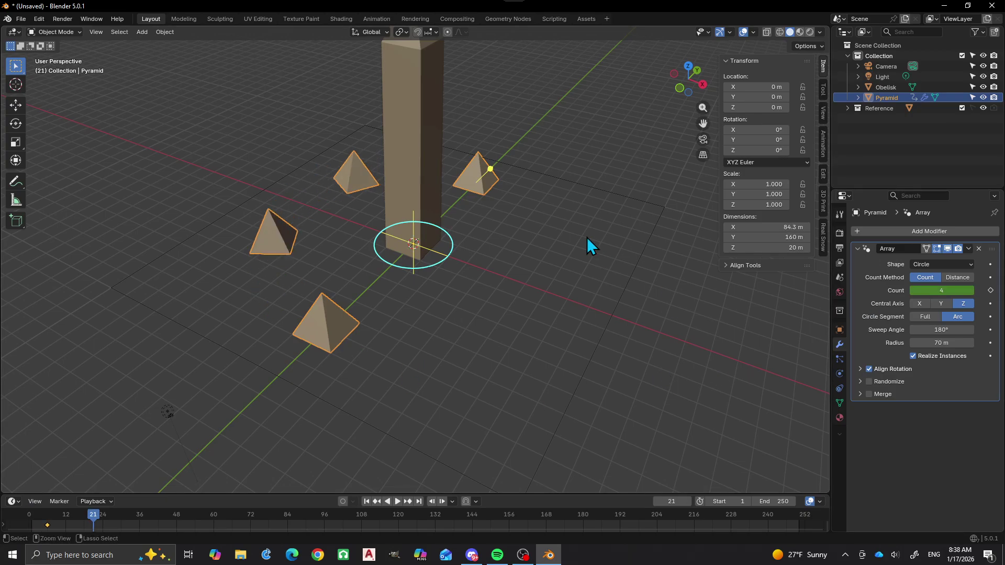
key("Down")
key("alt+i")
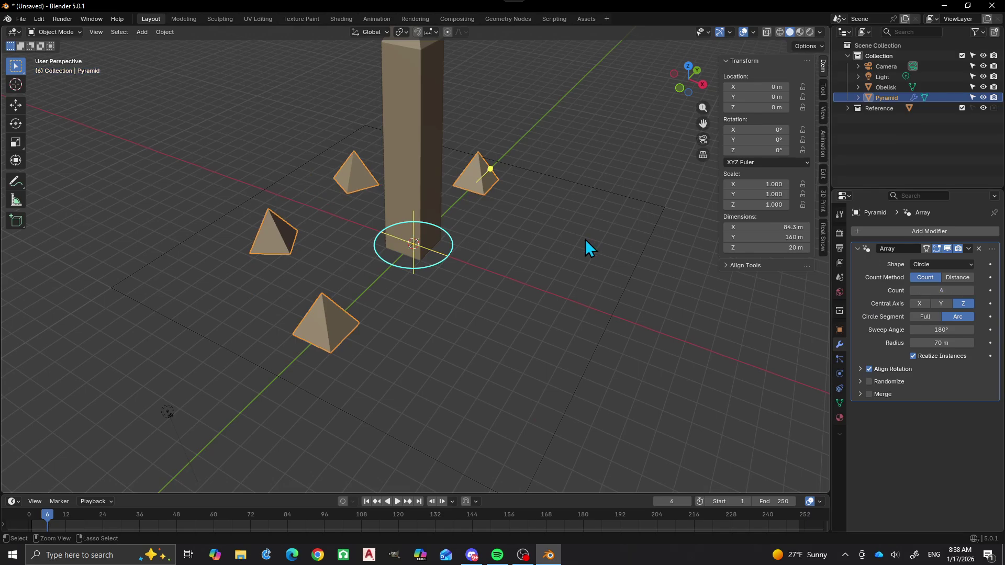
Change the array's Count Method to Distance with an angular distance of 30°.
left_click(958, 277)
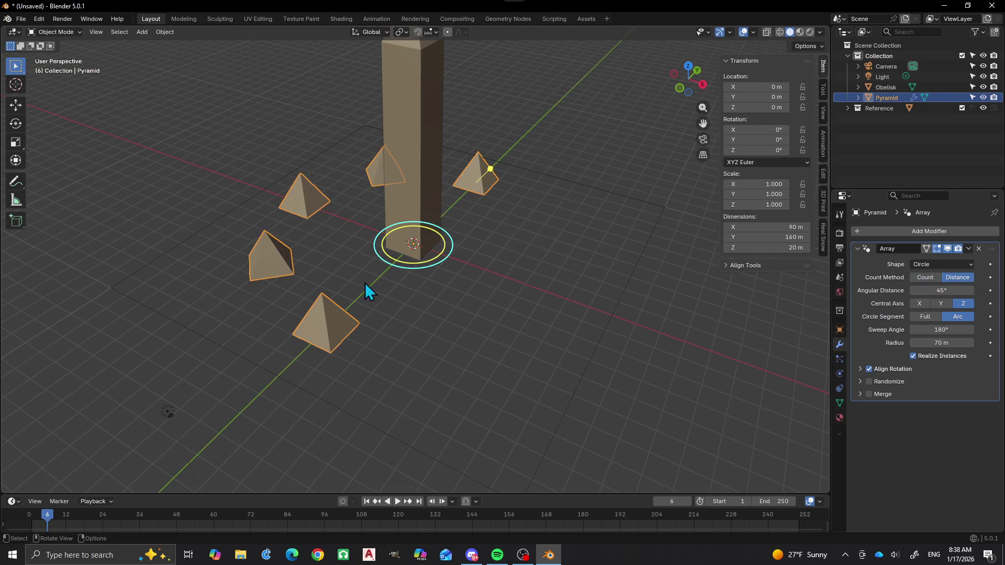
left_click(941, 291)
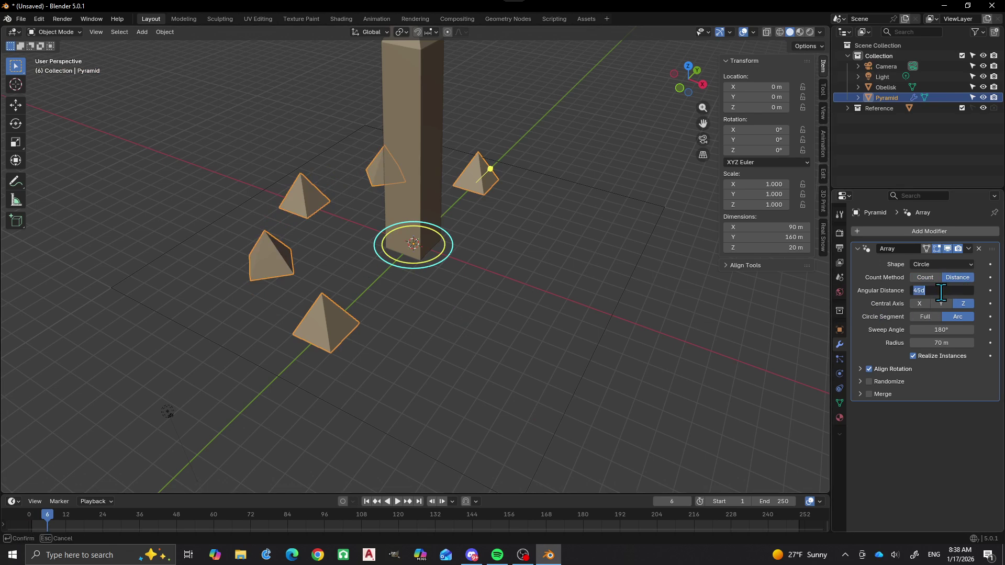
type("30")
key("Return")
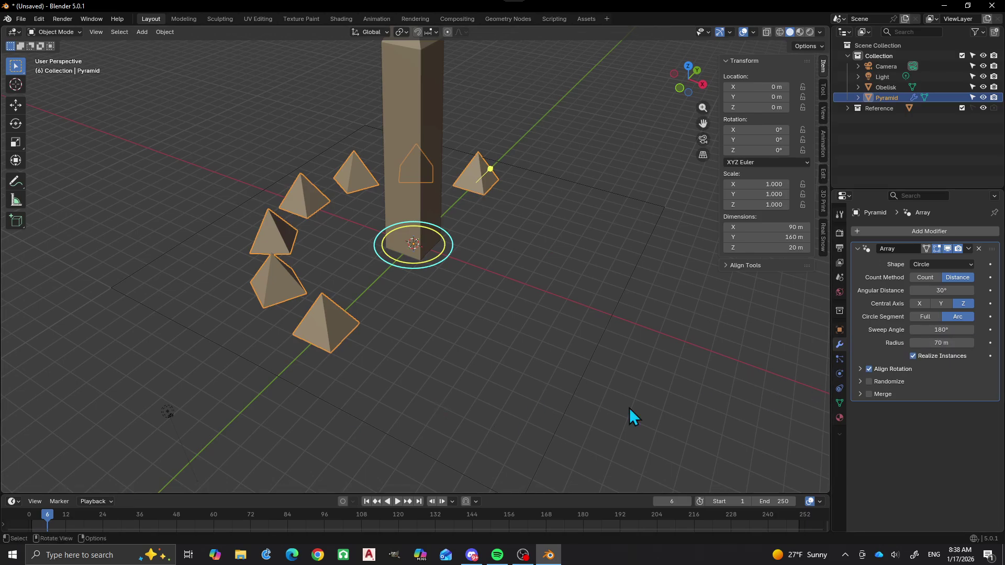
Set the arc's sweep angle to 0° and keyframe it at frame 6.
left_click(930, 330)
type("0")
key("Return")
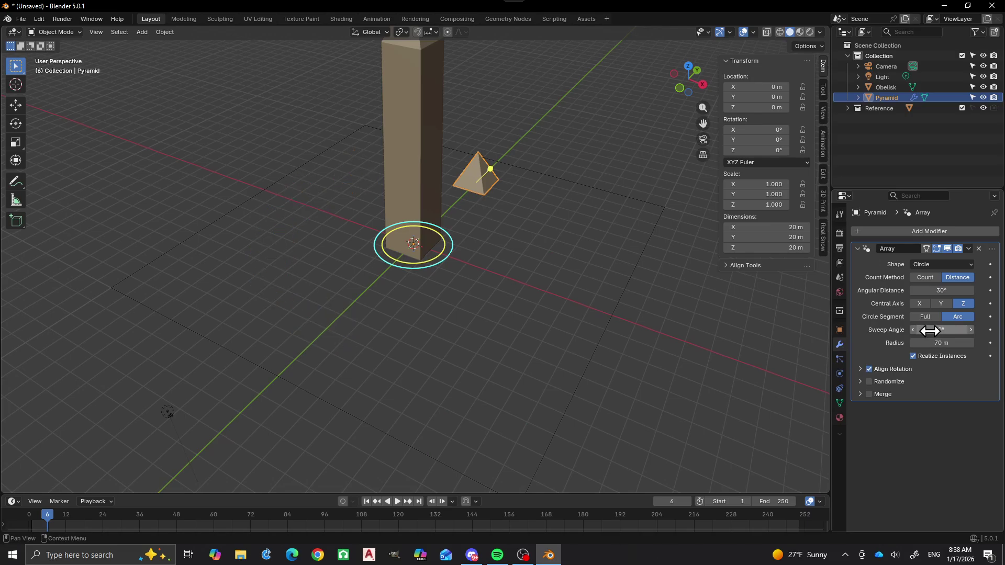
key("i")
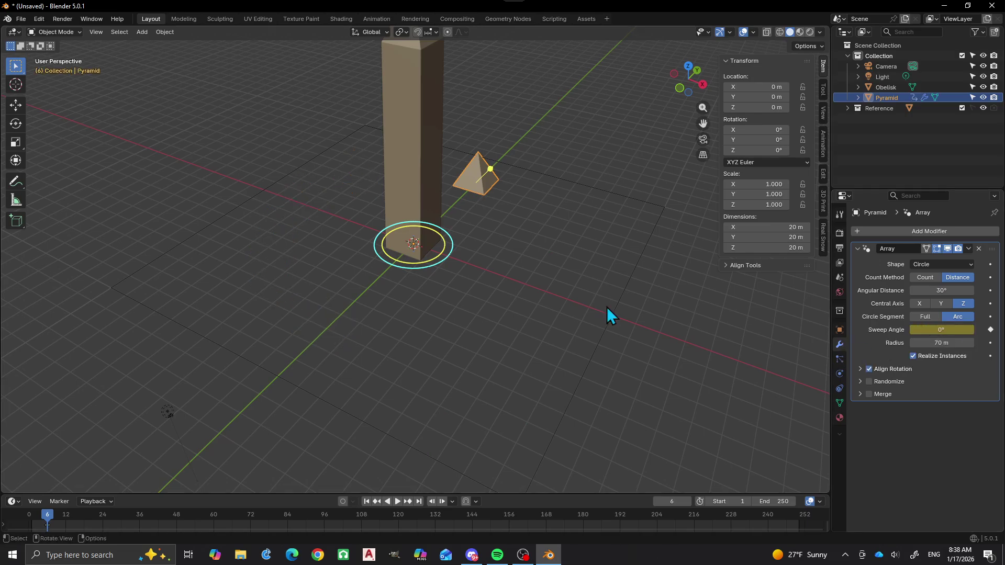
Set the arc's sweep angle to 360° at frame 83 and keyframe it.
left_click_drag(46, 513, 286, 520)
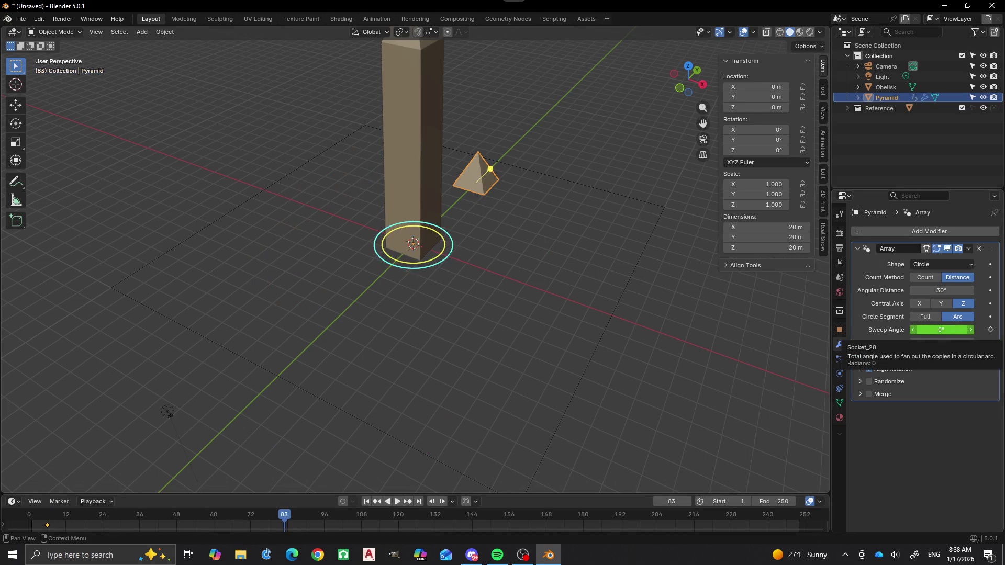
left_click(941, 330)
type("360")
key("Return")
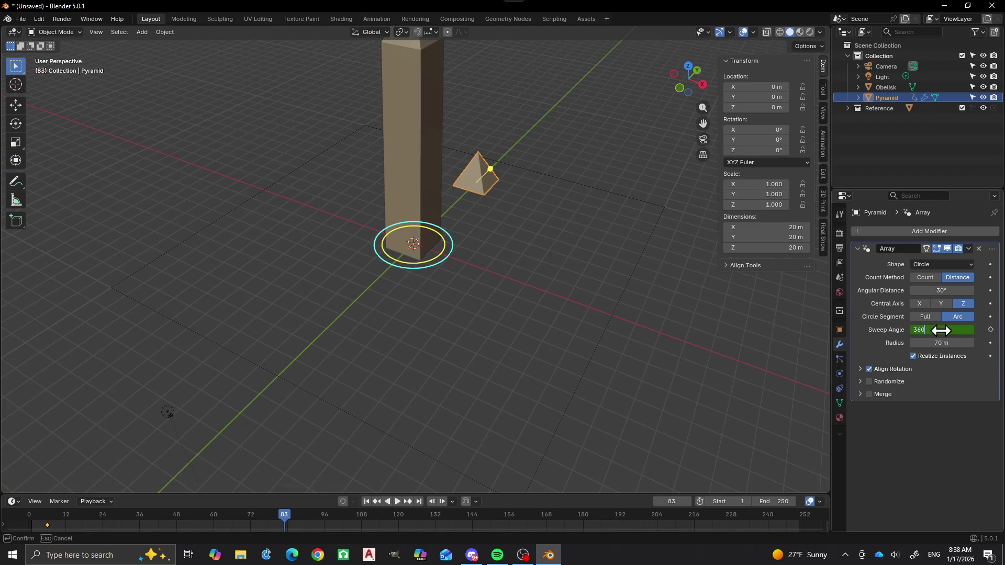
key("i")
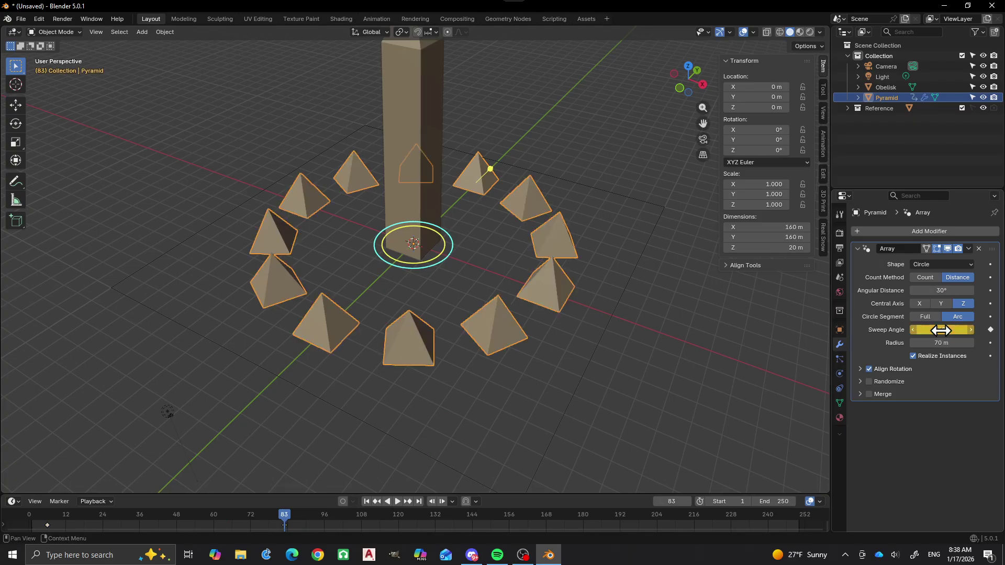
Play the animation from the first frame to examine how the pyramids fan out around the obelisk, then stop playback.
scroll(517, 277, "down", 3)
middle_click_drag(517, 276, 417, 284)
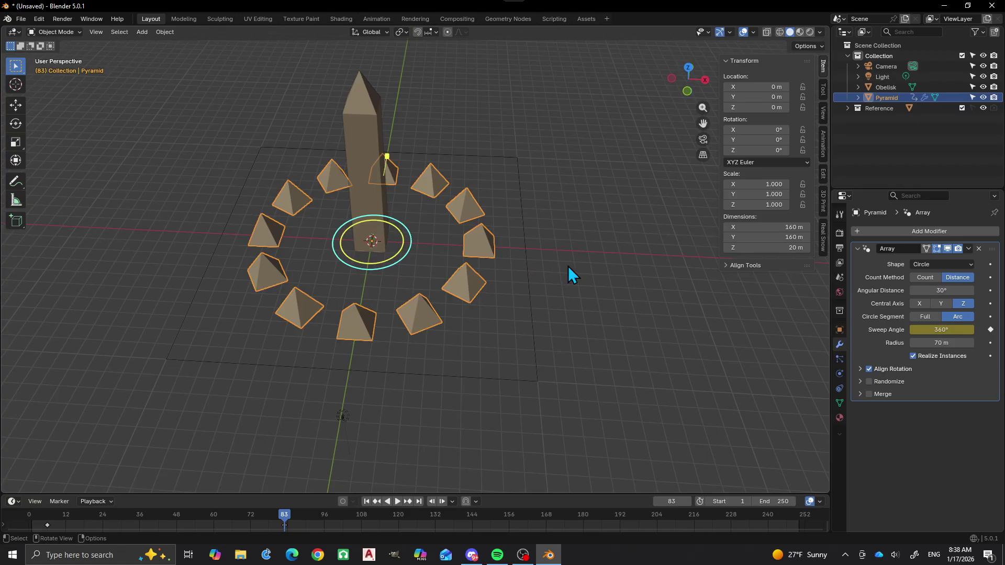
key("shift+Left")
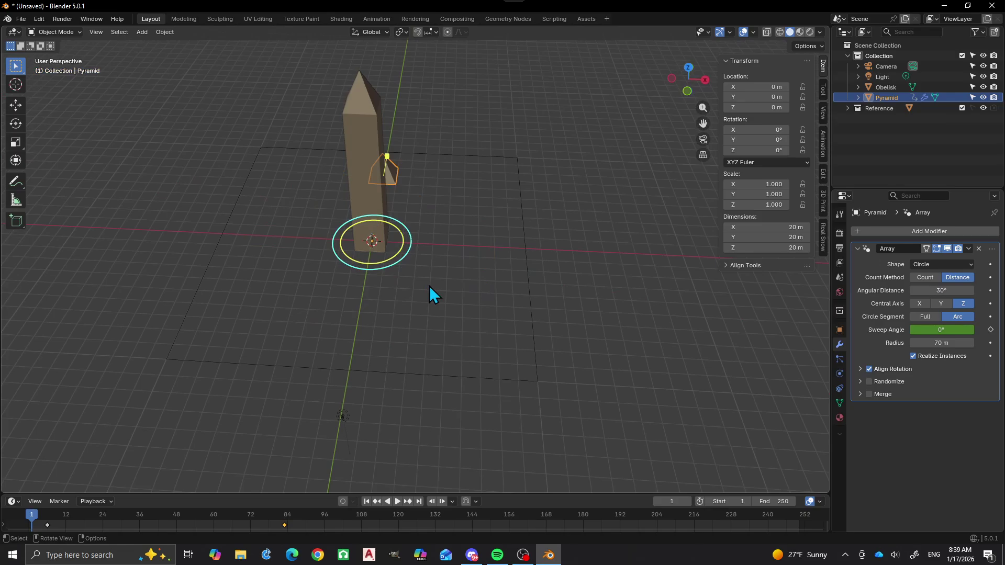
key("space")
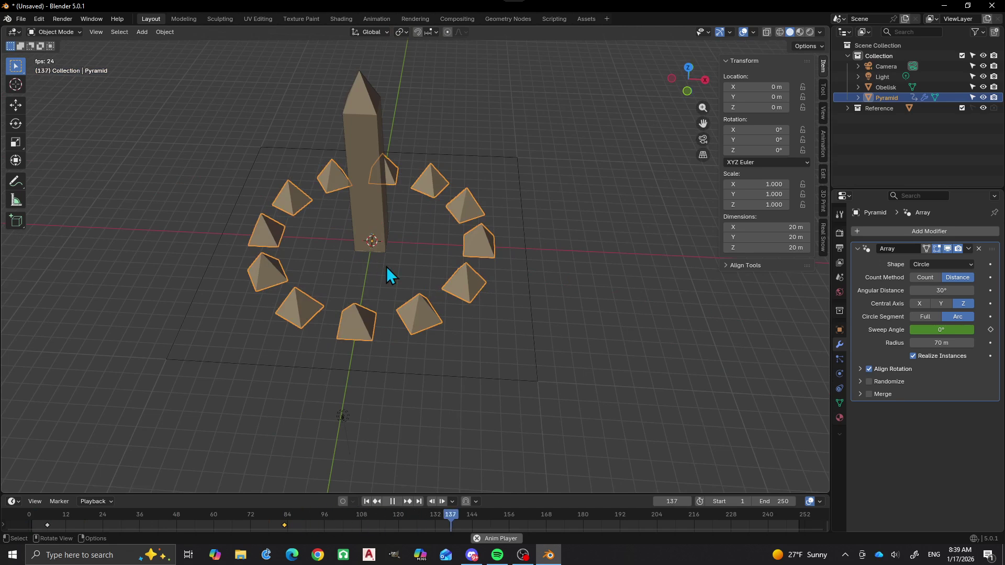
key("Escape")
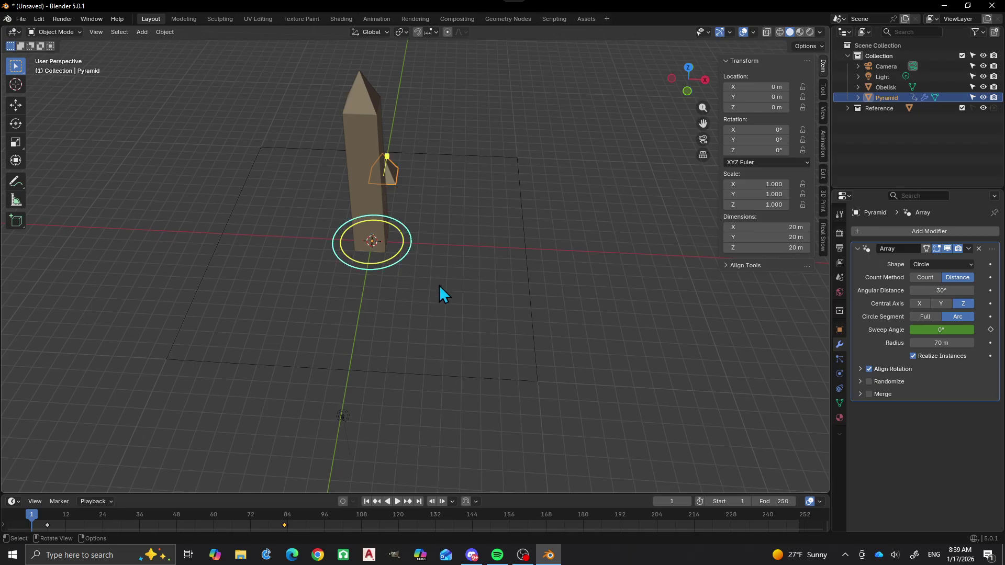
Enable randomization on the pyramid's Array modifier and expand its settings.
scroll(385, 287, "down", 2)
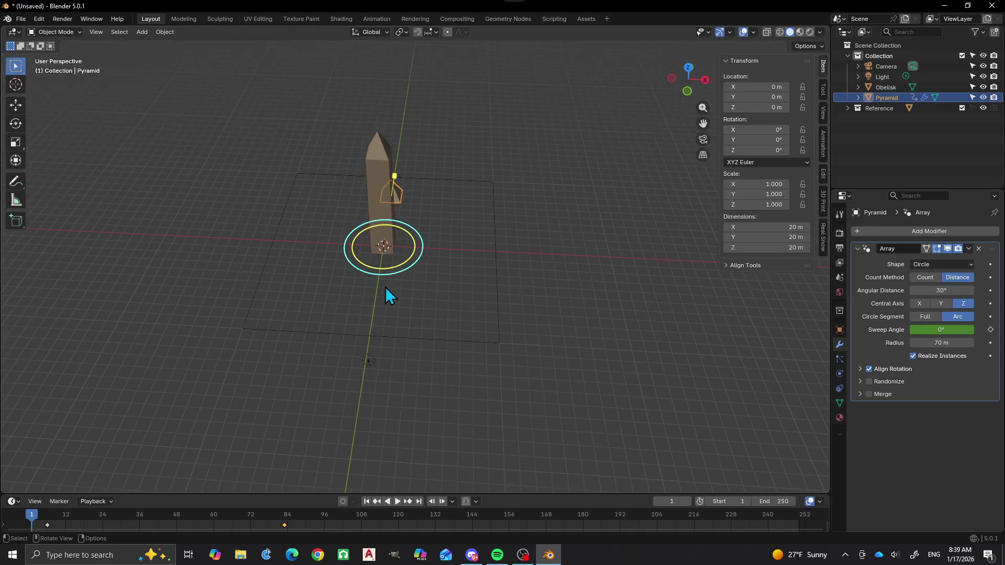
middle_click_drag(335, 265, 341, 295)
scroll(370, 275, "up", 3)
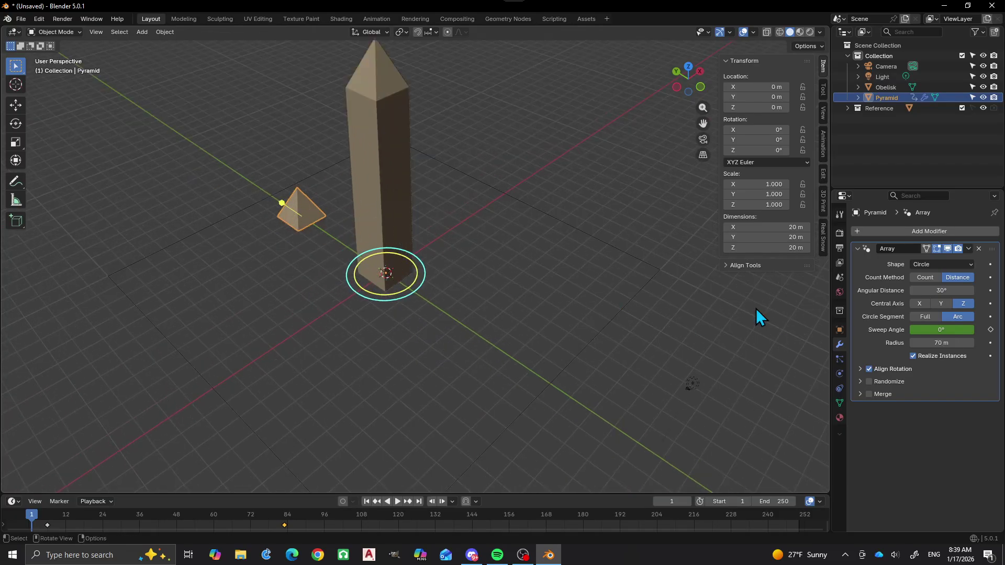
left_click(868, 382)
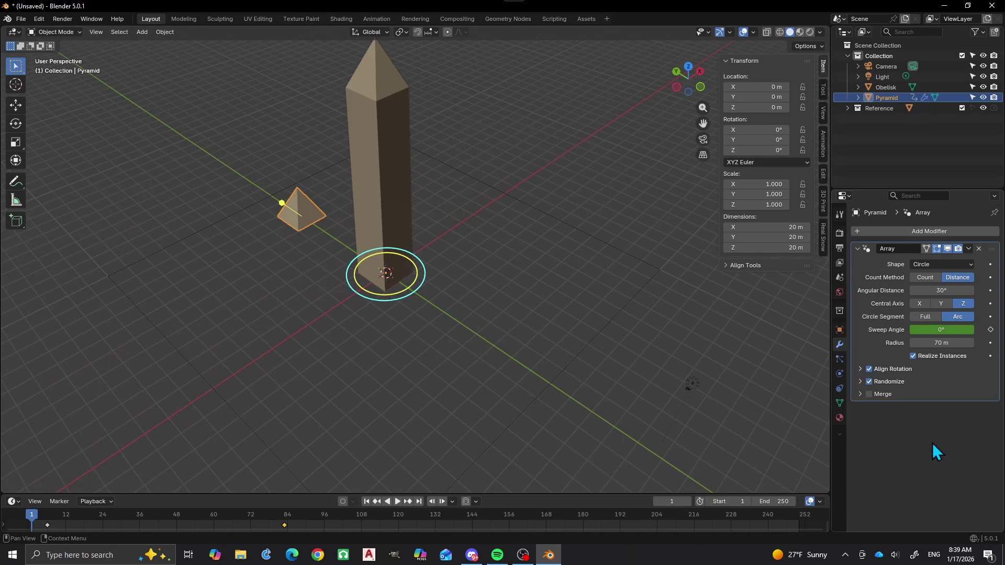
left_click(860, 382)
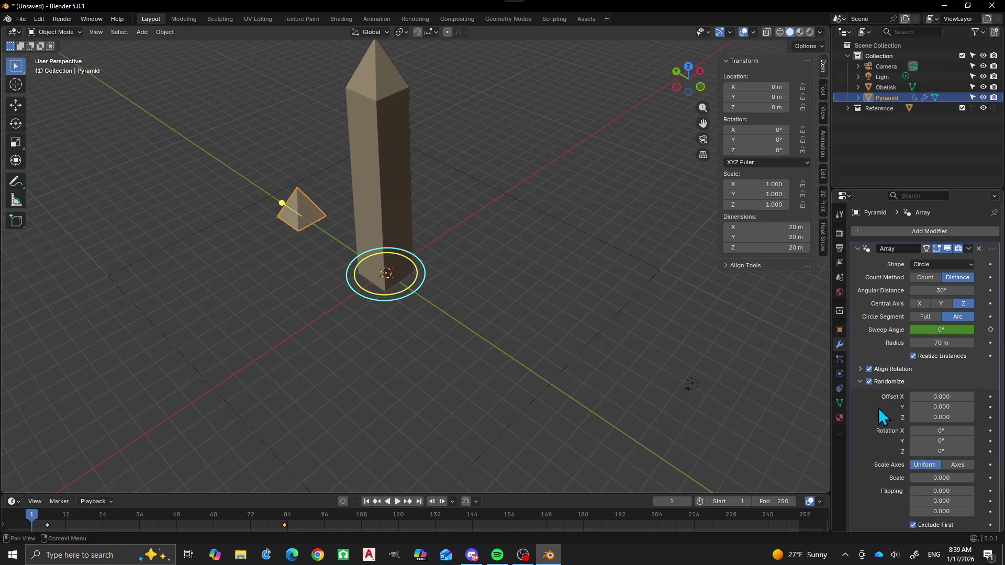
scroll(880, 406, "down", 1)
scroll(884, 404, "down", 1)
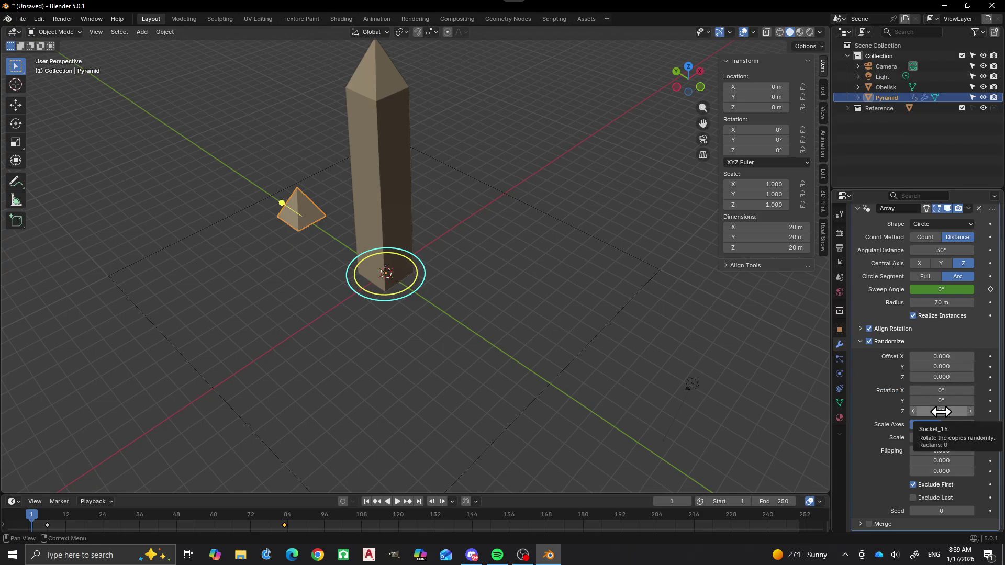
Advance the animation to frame 91 and set the array's random Z rotation to 17.6°.
left_click_drag(940, 412, 945, 412)
key("space")
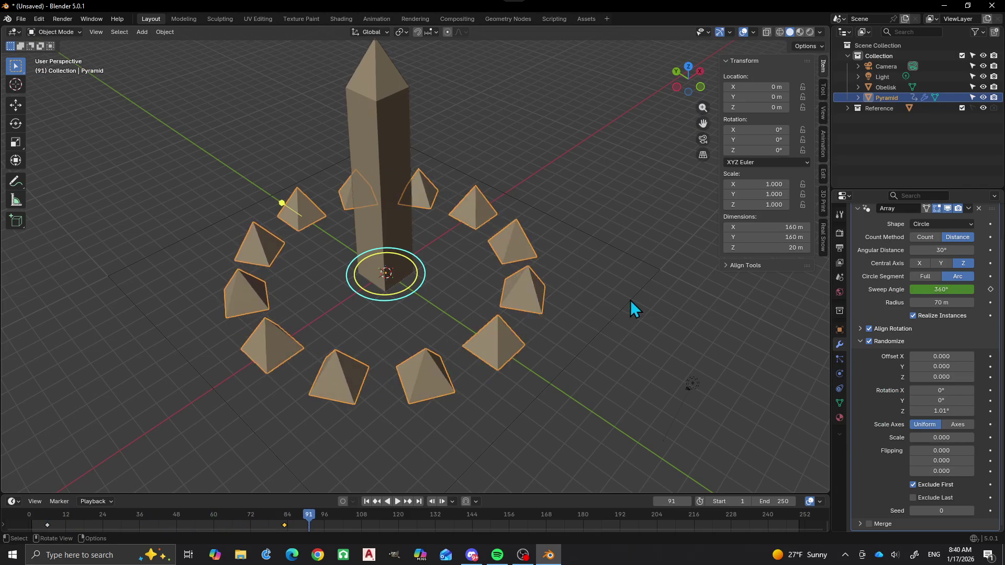
scroll(396, 313, "up", 2)
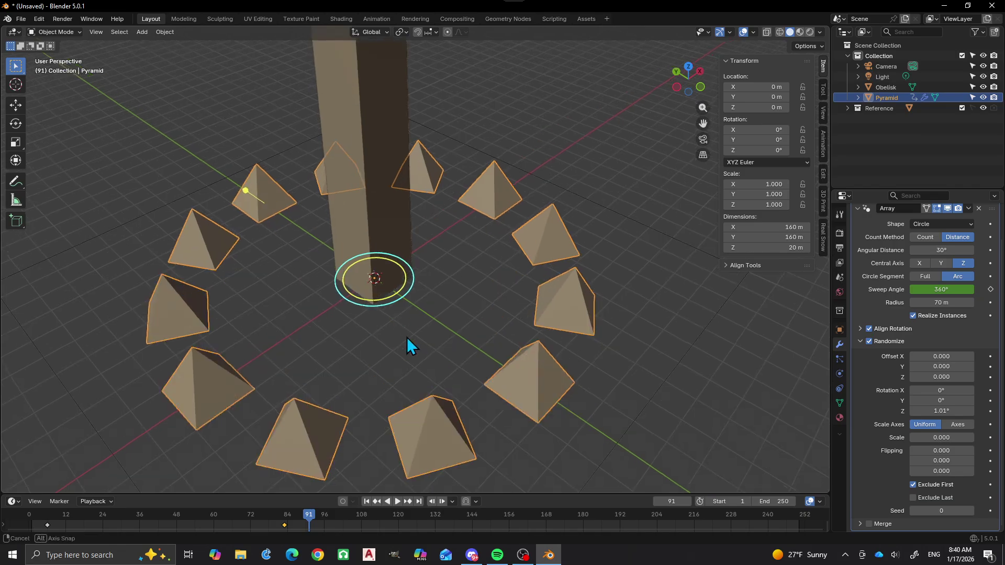
middle_click_drag(407, 337, 379, 356)
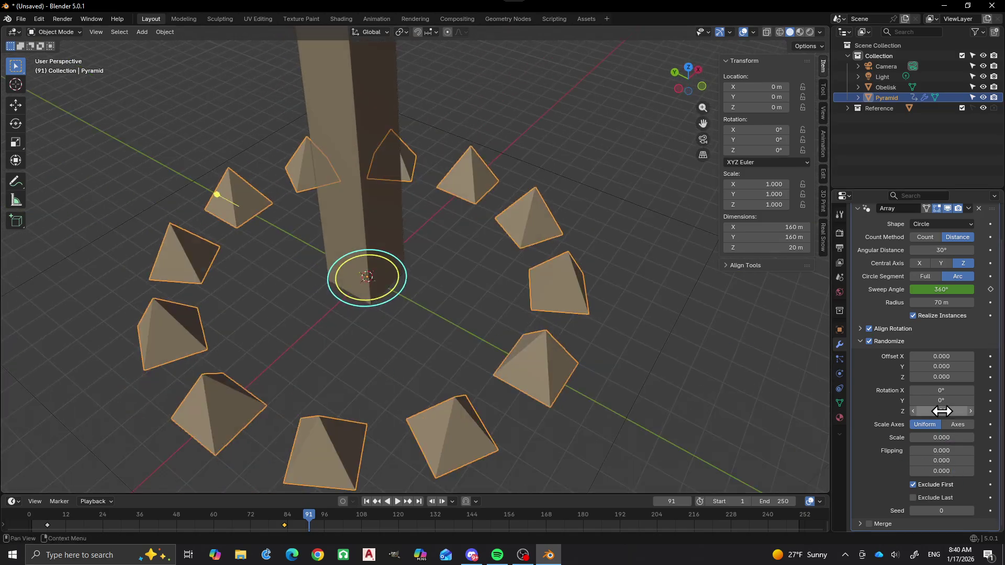
left_click_drag(943, 411, 974, 411)
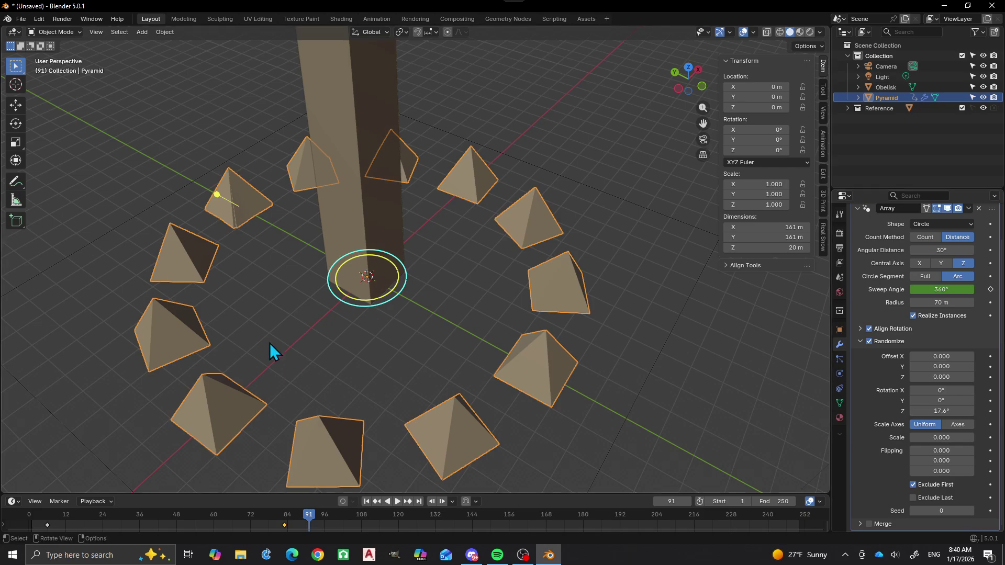
Inspect the overlapping first and last pyramids from above and exclude the last copy from randomization, keeping the first excluded too.
scroll(495, 316, "down", 3)
middle_click_drag(495, 316, 465, 351)
scroll(463, 290, "up", 1)
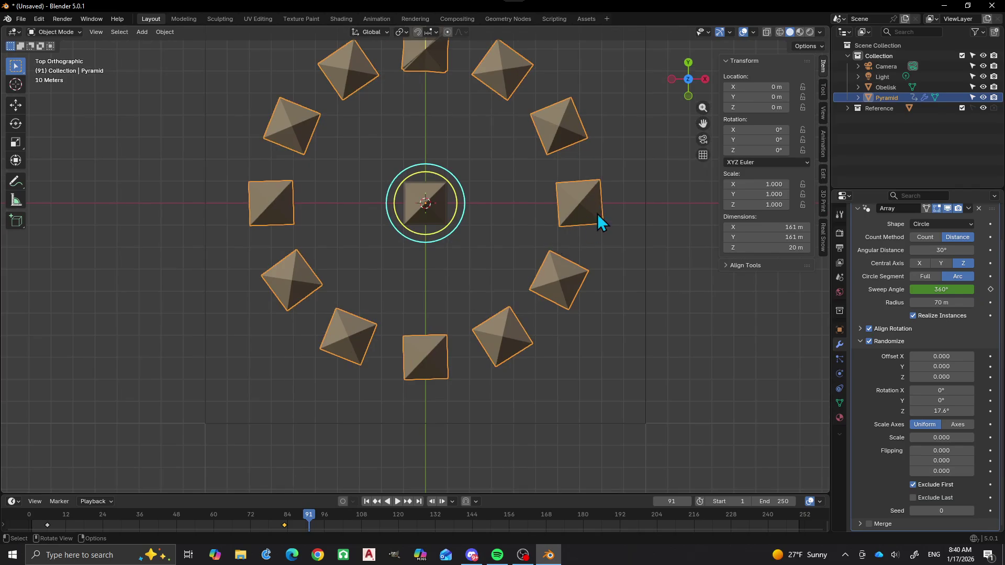
scroll(411, 259, "down", 2)
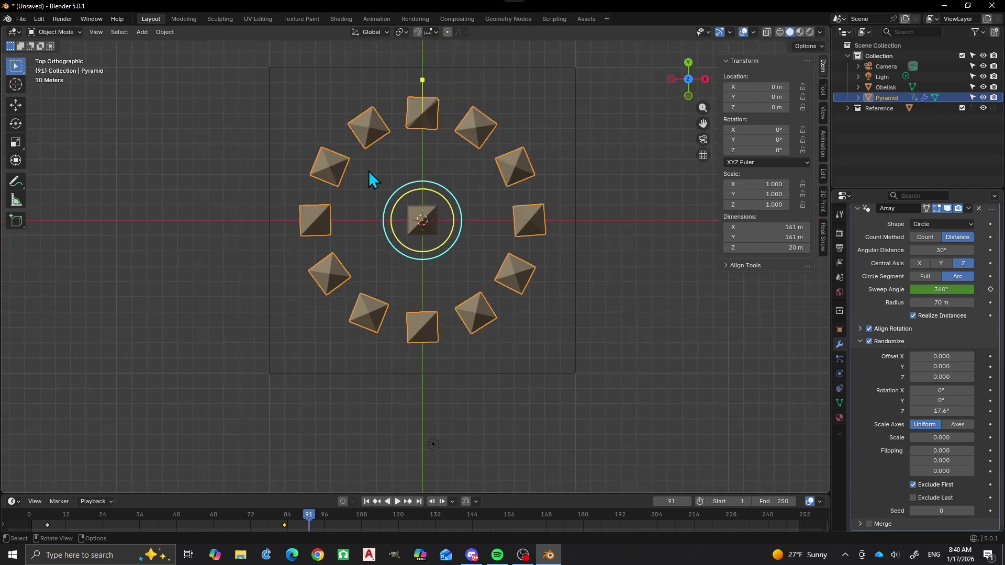
scroll(388, 146, "up", 1)
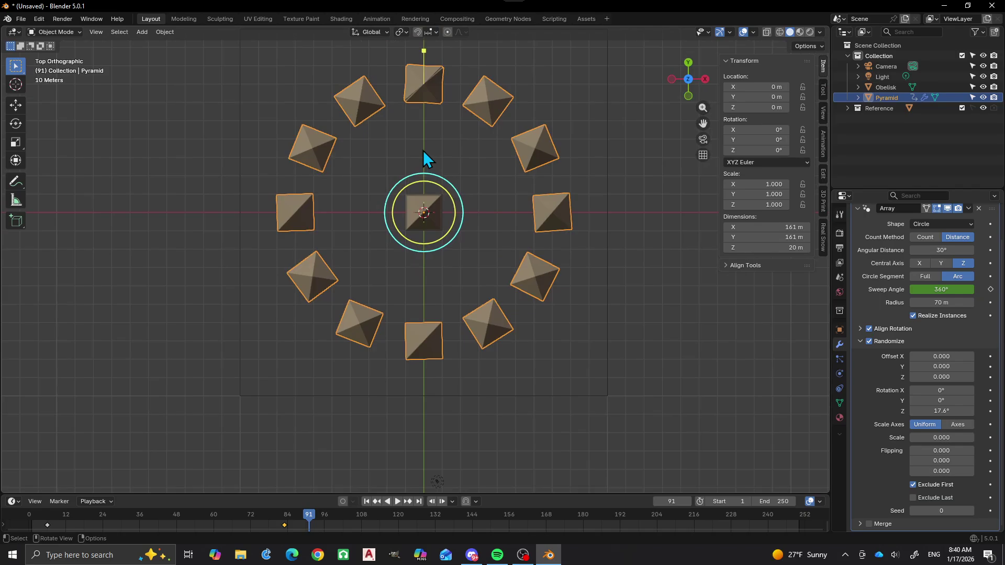
mouse_move(492, 151)
middle_mouse_down("ctrl")
mouse_move(385, 100)
mouse_move(491, 146)
mouse_move(506, 120)
mouse_move(501, 184)
mouse_move(508, 140)
middle_mouse_up("ctrl")
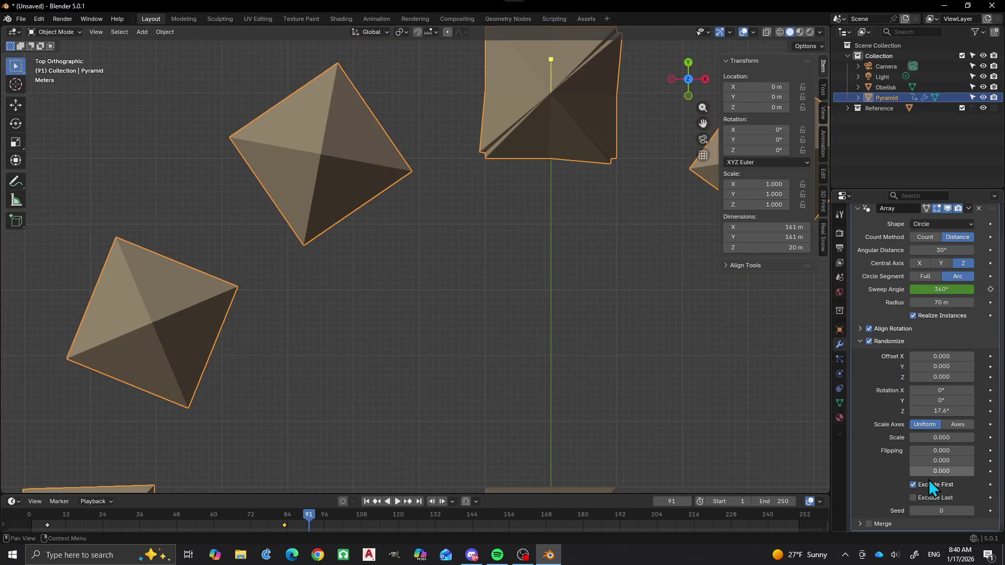
left_click(915, 487)
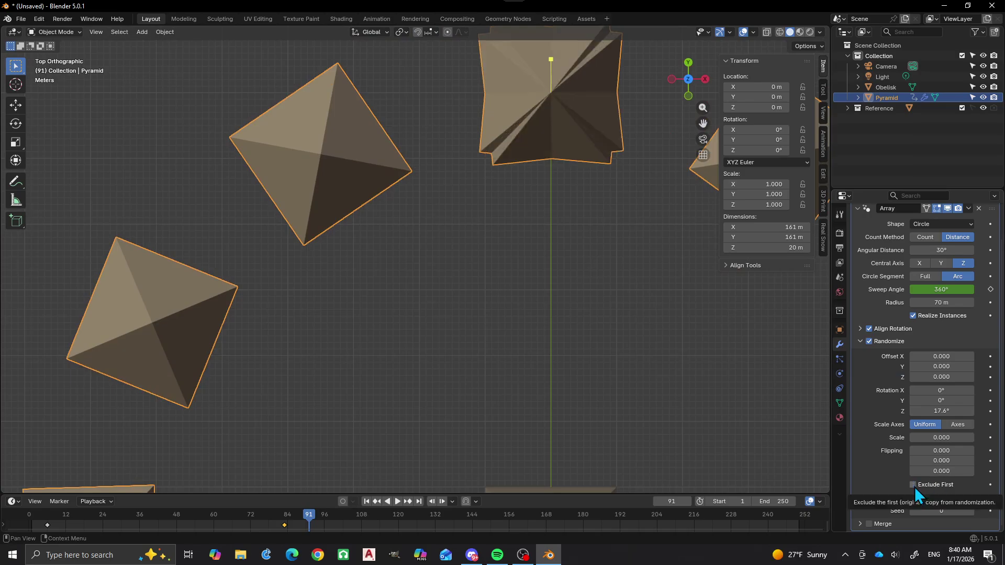
left_click(914, 486)
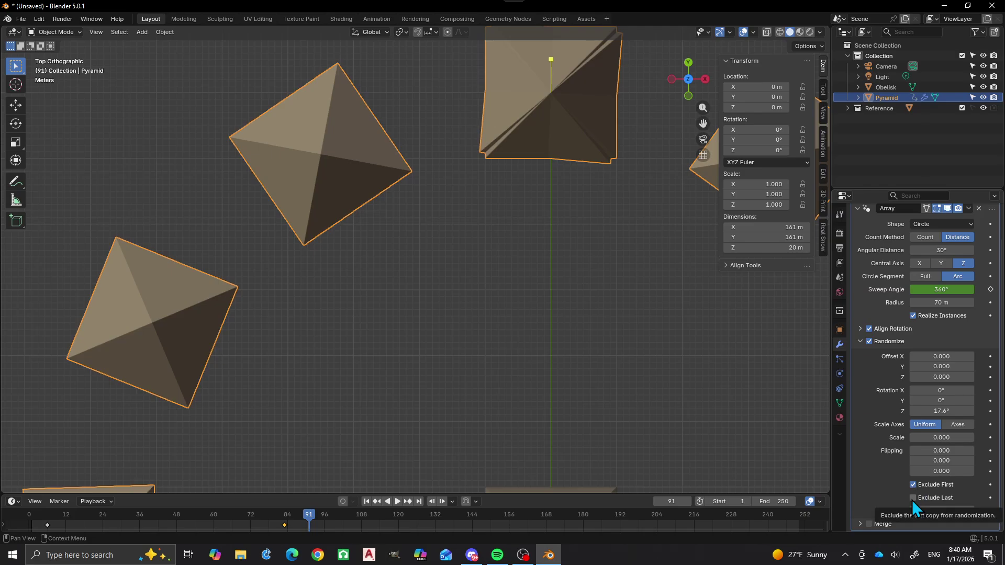
left_click(913, 498)
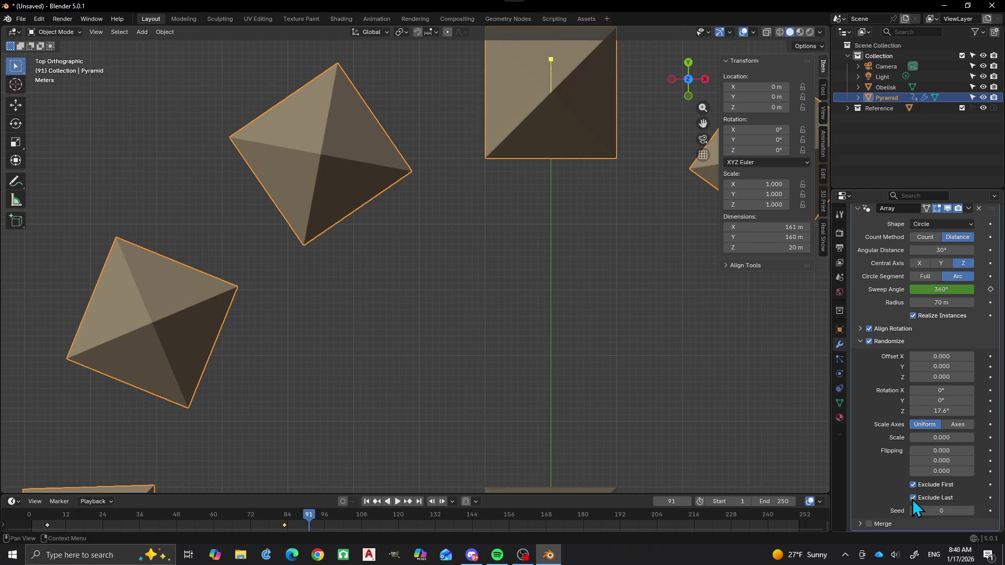
Set the uniform random scale of the array copies to 0.360 and check the size variation around the obelisk.
scroll(531, 194, "down", 4)
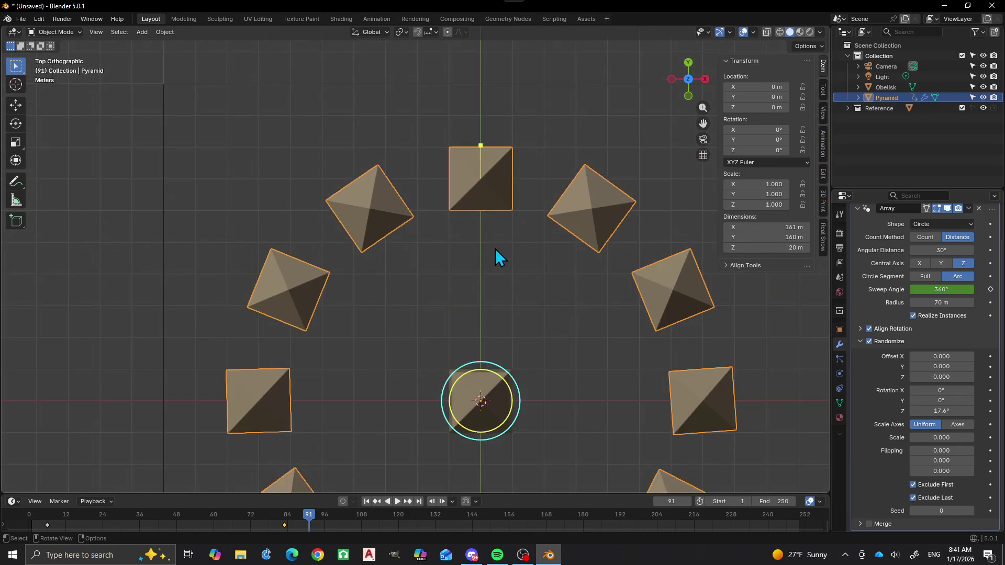
scroll(387, 210, "down", 3)
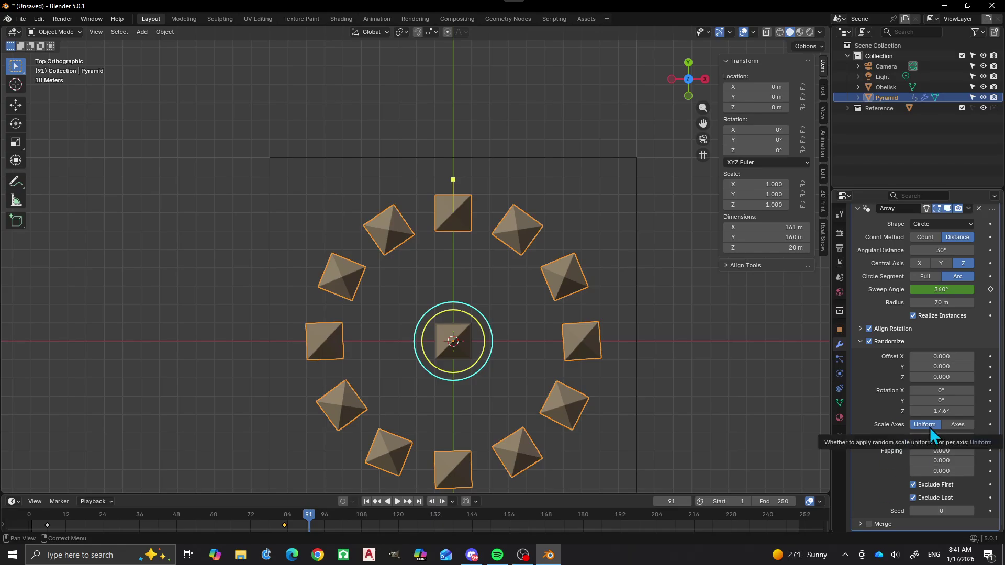
scroll(479, 319, "down", 2)
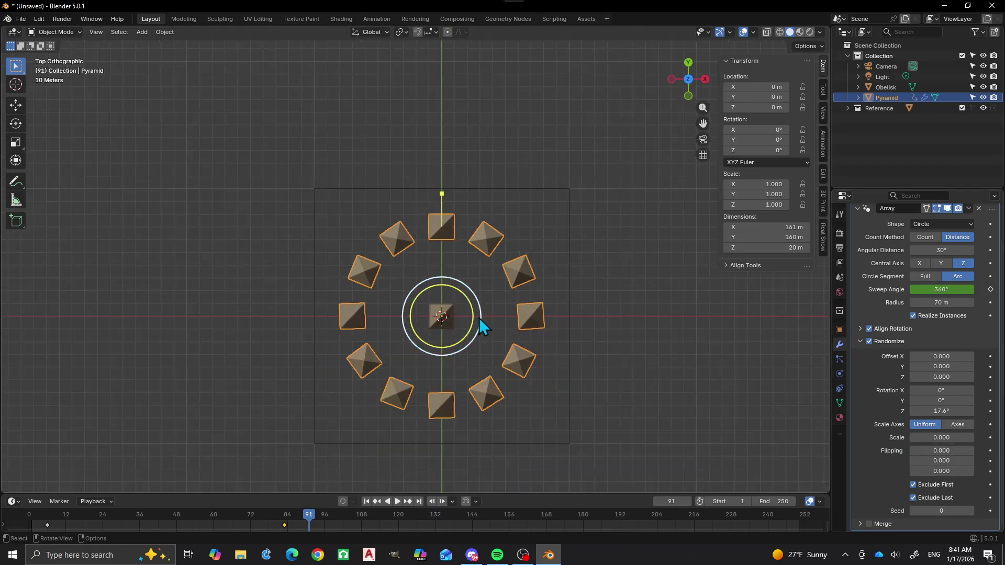
middle_click_drag(479, 318, 546, 263)
middle_click_drag(574, 331, 596, 304)
scroll(547, 349, "up", 2)
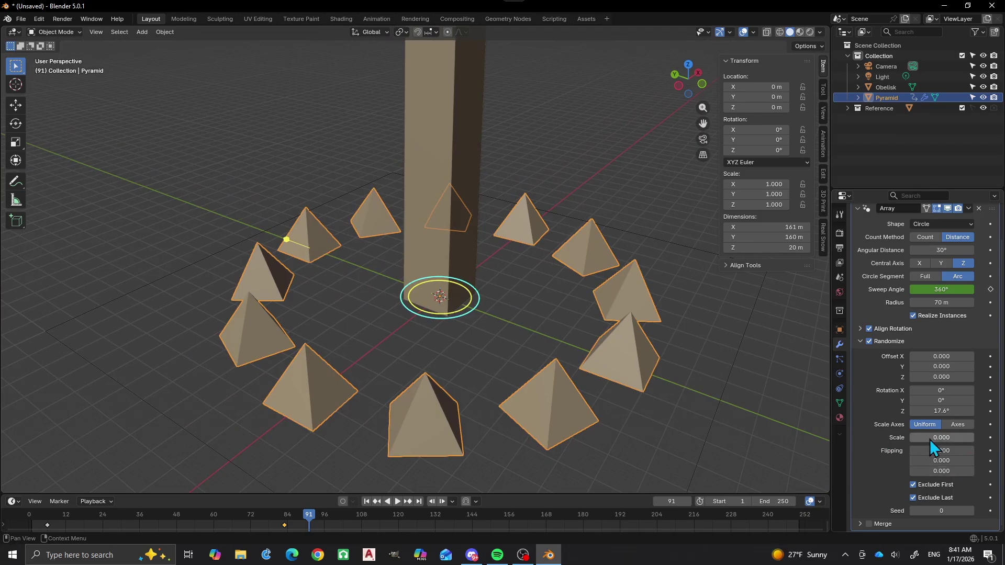
left_click_drag(930, 440, 954, 439)
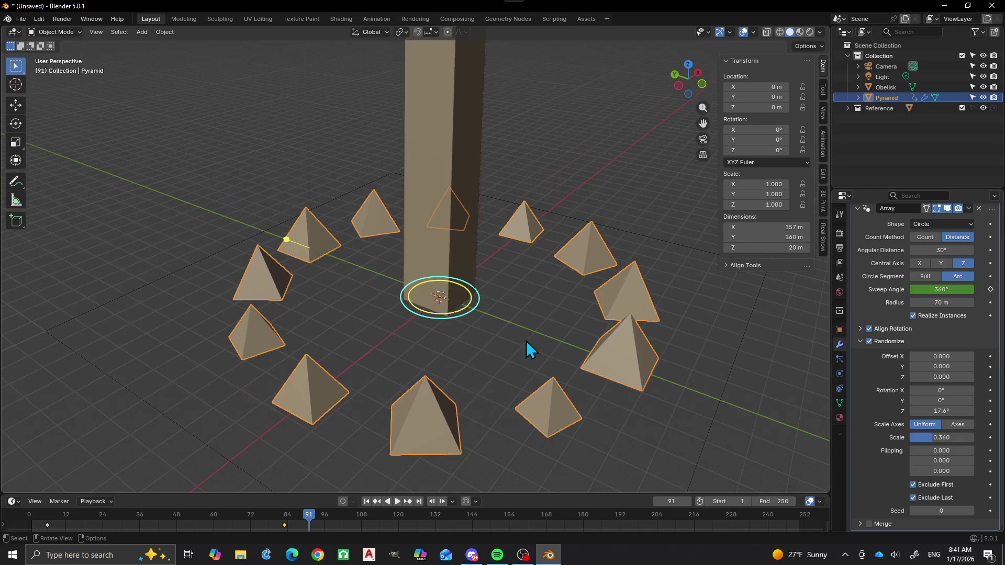
middle_click_drag(526, 341, 462, 425)
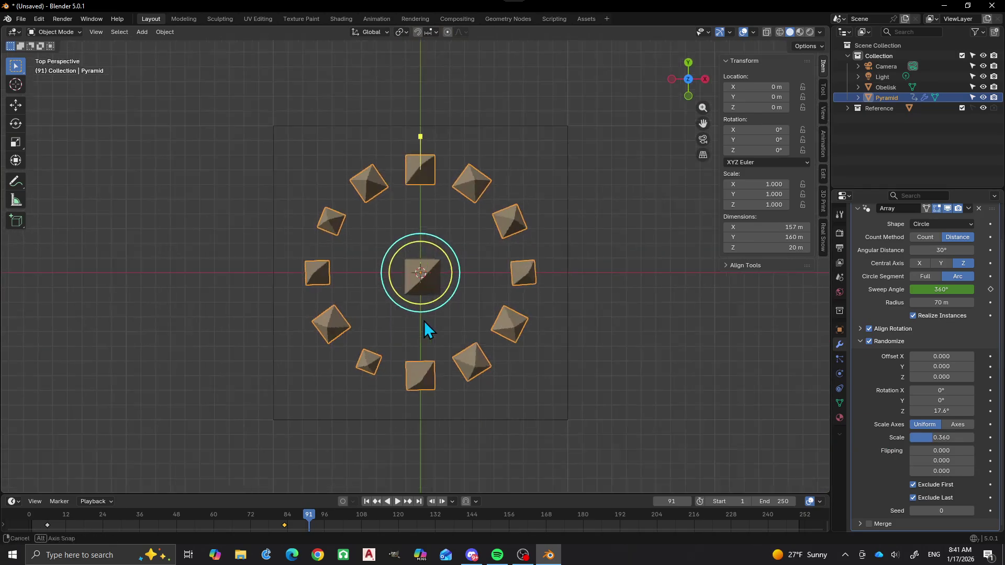
middle_click_drag(424, 322, 494, 297)
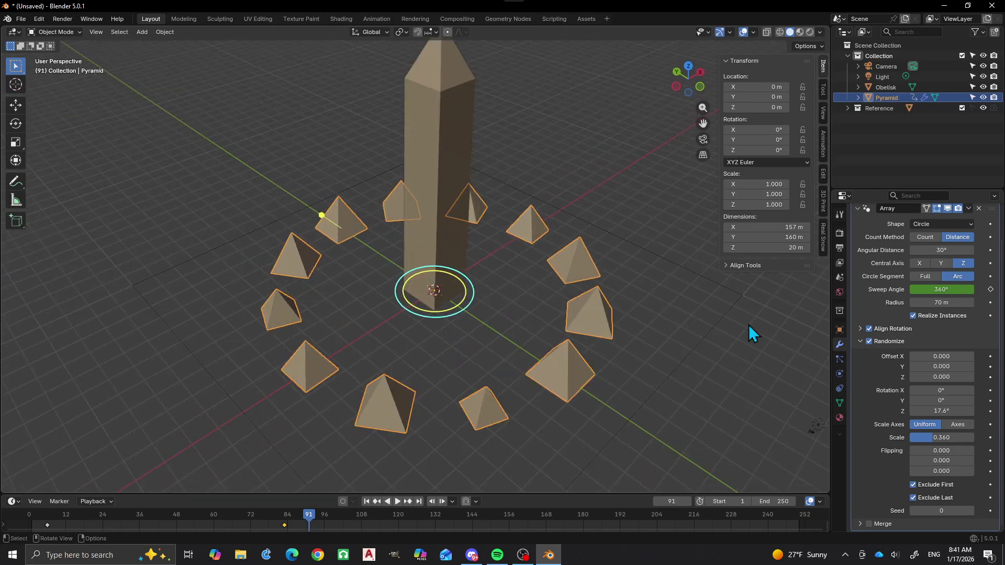
Switch the random scaling to per-axis and set its Z scale to 0.130.
left_click(963, 426)
mouse_move(461, 366)
middle_mouse_down()
mouse_move(442, 373)
mouse_move(440, 348)
mouse_move(495, 316)
mouse_move(452, 350)
middle_mouse_up()
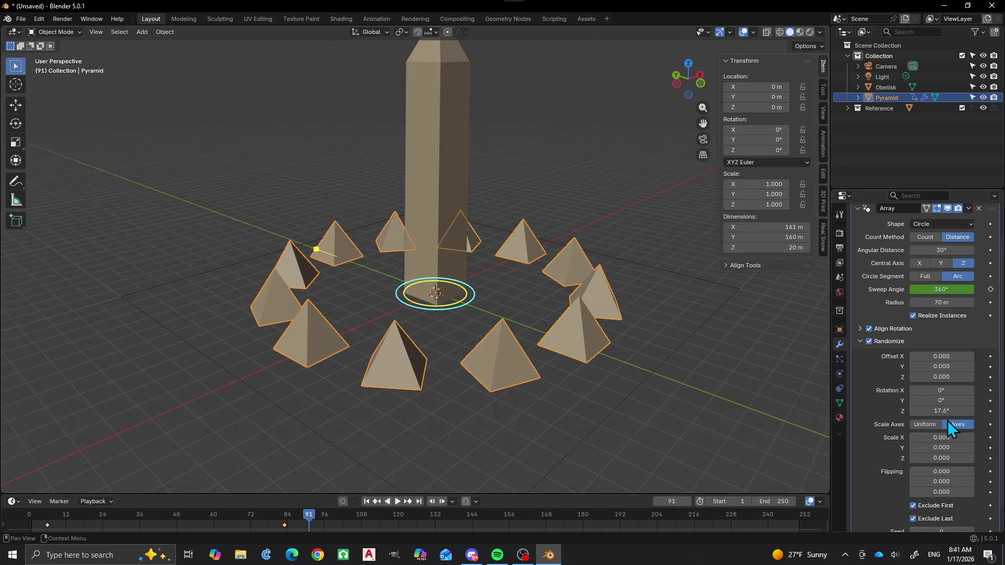
left_click_drag(942, 411, 938, 411)
key("KP_7")
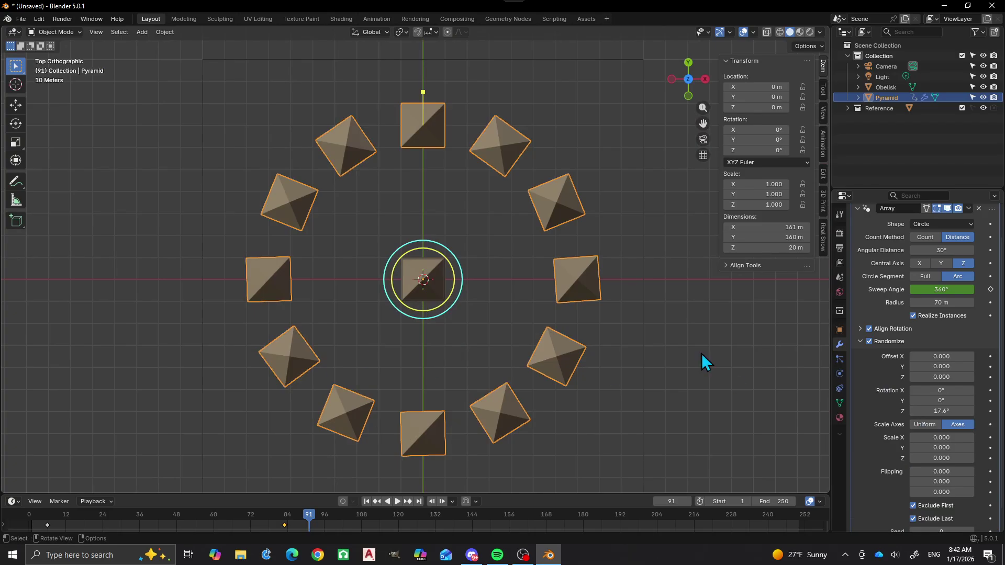
middle_click_drag(561, 385, 585, 318)
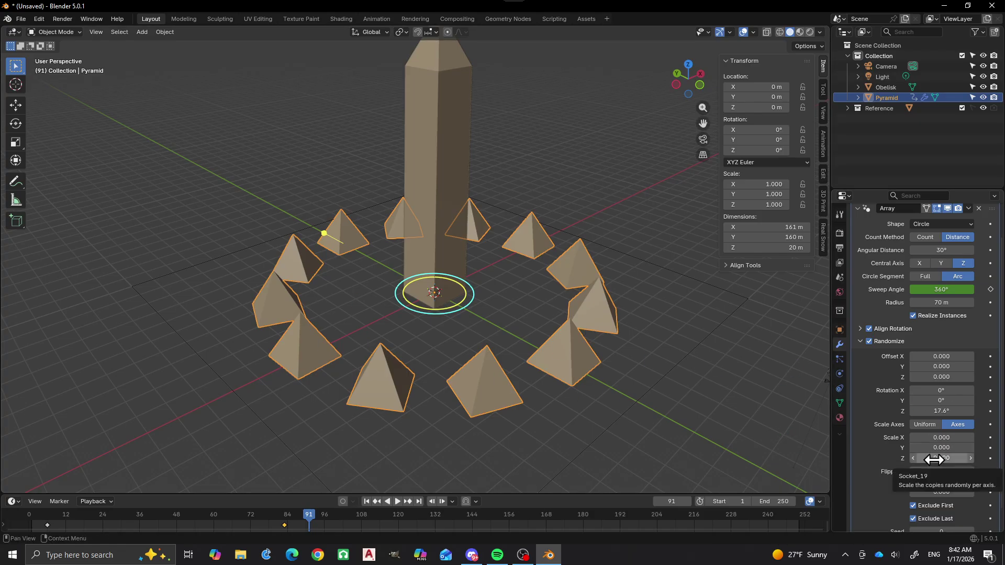
mouse_move(934, 461)
left_mouse_down()
mouse_move(998, 462)
mouse_move(938, 461)
left_mouse_up()
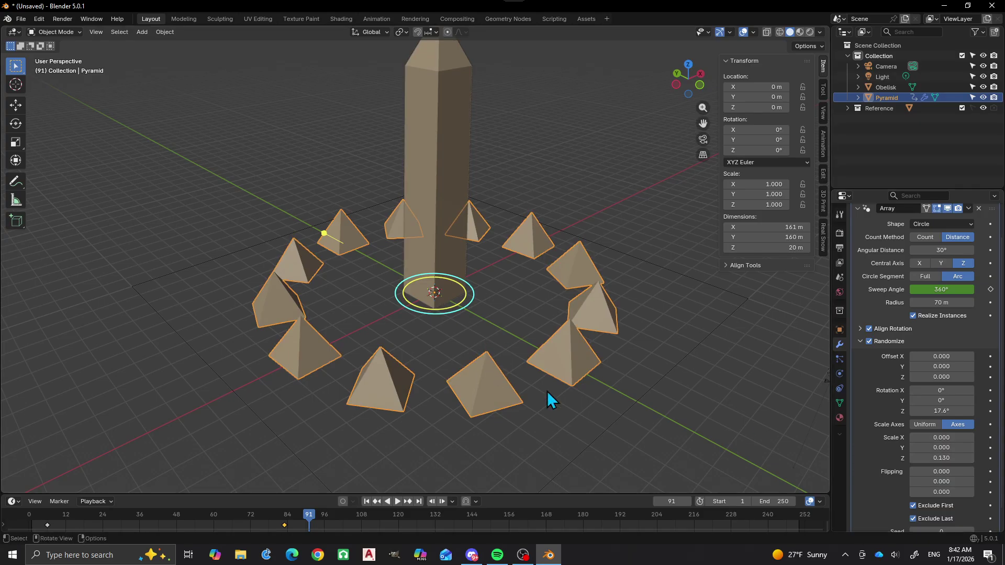
Try adjusting the random flipping of the array copies along the first axis.
middle_click_drag(548, 391, 513, 383)
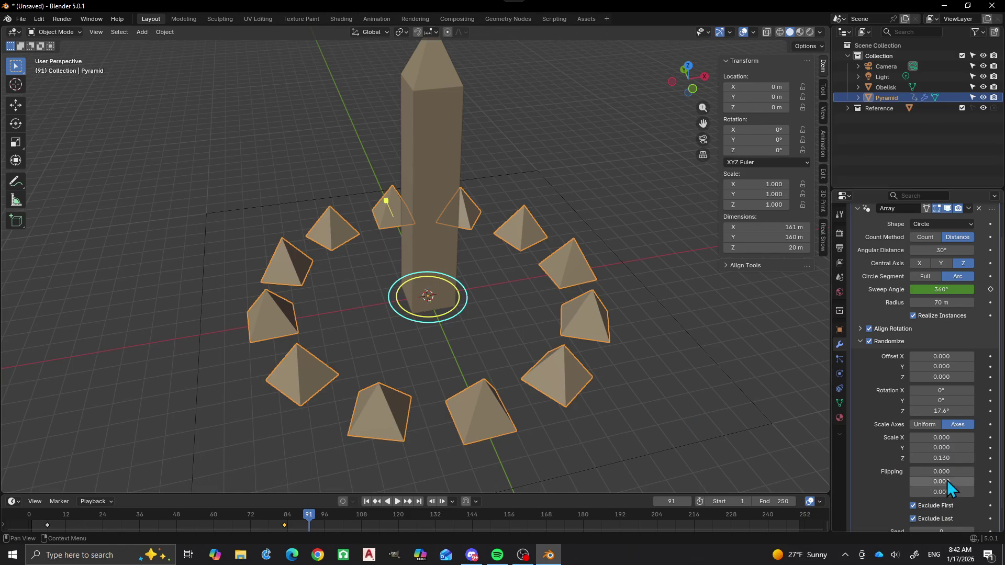
left_click_drag(942, 474, 897, 482)
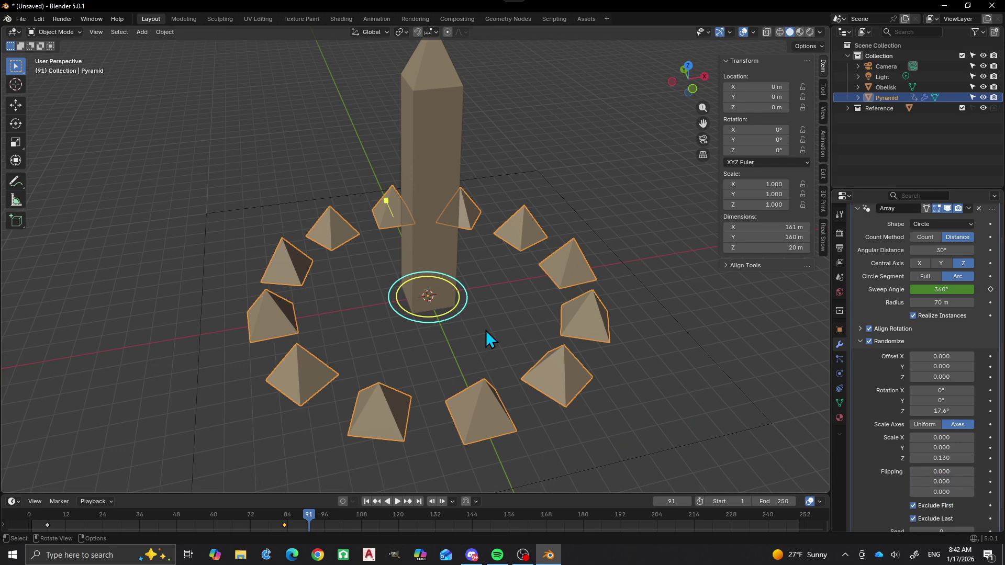
Examine the randomized pyramids around the obelisk from several angles and compare their heights in front view.
scroll(497, 280, "down", 2)
scroll(446, 302, "up", 2)
middle_click_drag(483, 324, 428, 344)
scroll(419, 322, "up", 3)
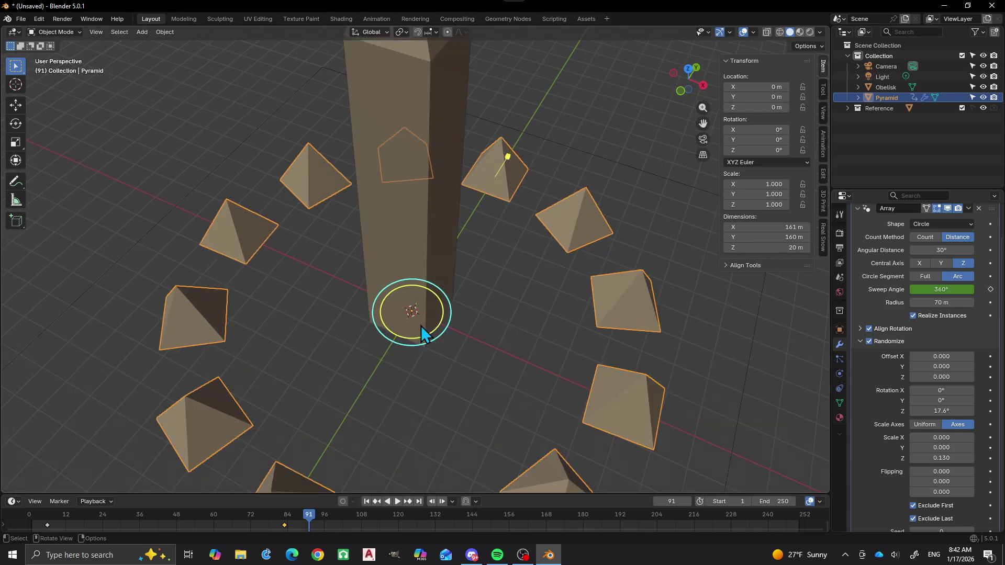
scroll(440, 313, "down", 3)
middle_click_drag(360, 304, 454, 286)
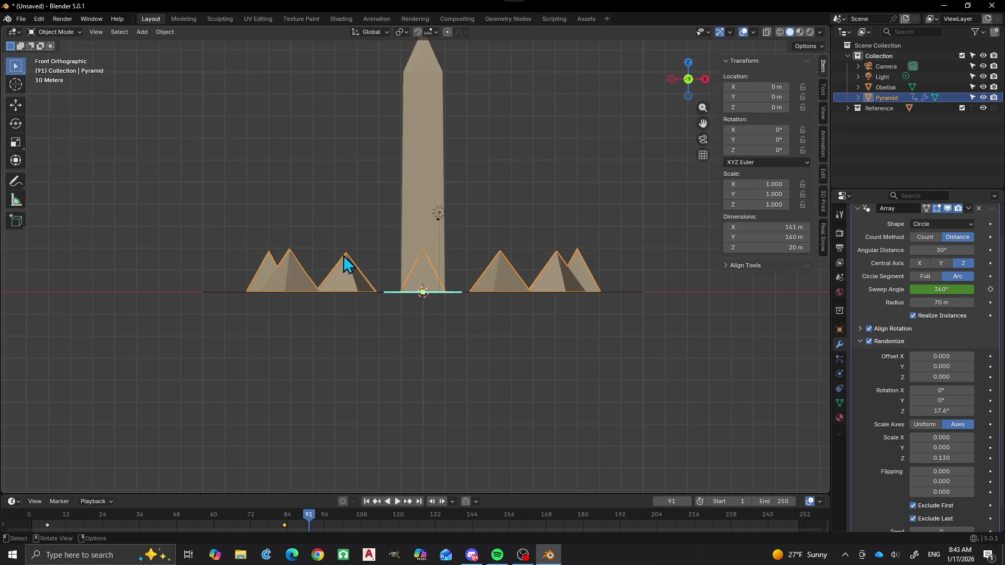
scroll(290, 262, "up", 2)
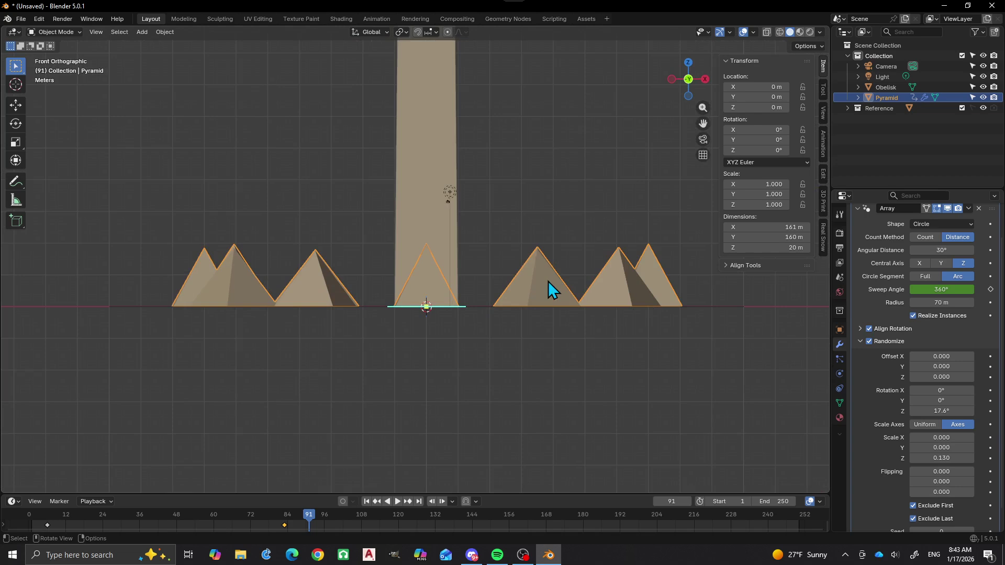
scroll(527, 215, "down", 3)
middle_click_drag(527, 215, 538, 252, "shift")
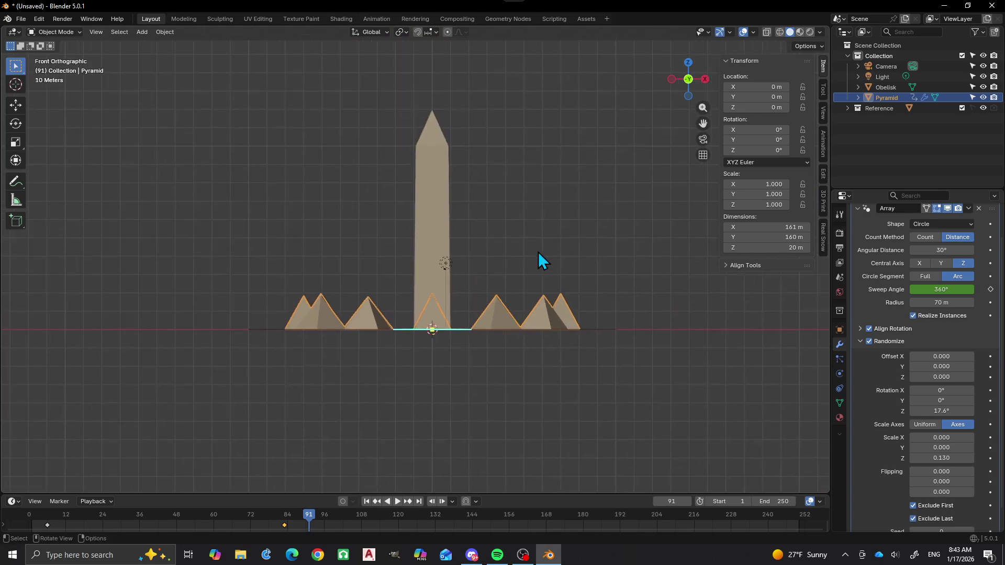